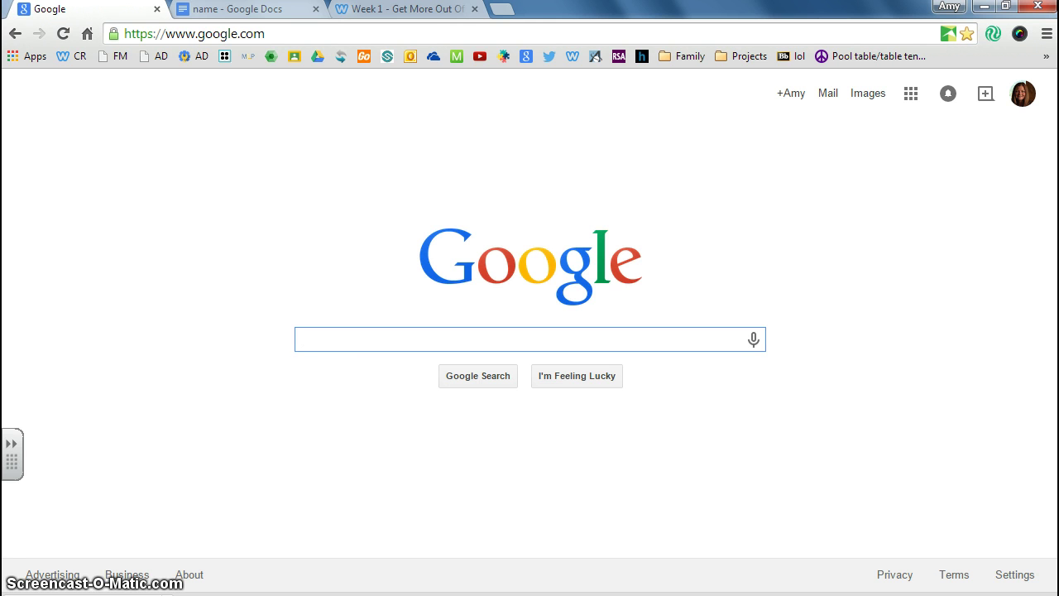
# Open Google Drive and list the files and folders that others have shared
pyautogui.click(912, 94)
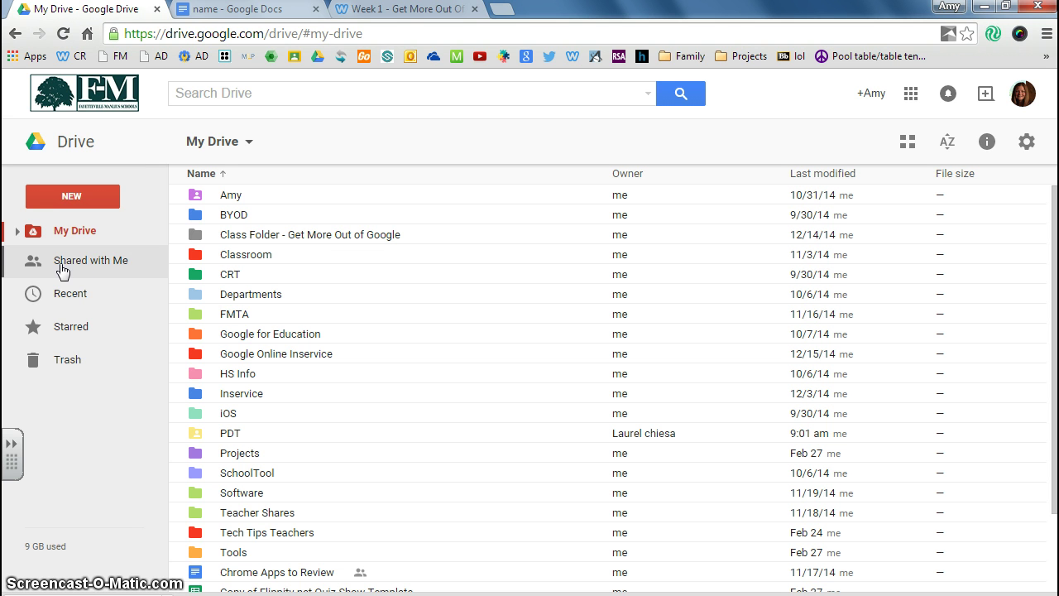
pyautogui.click(132, 266)
pyautogui.click(83, 265)
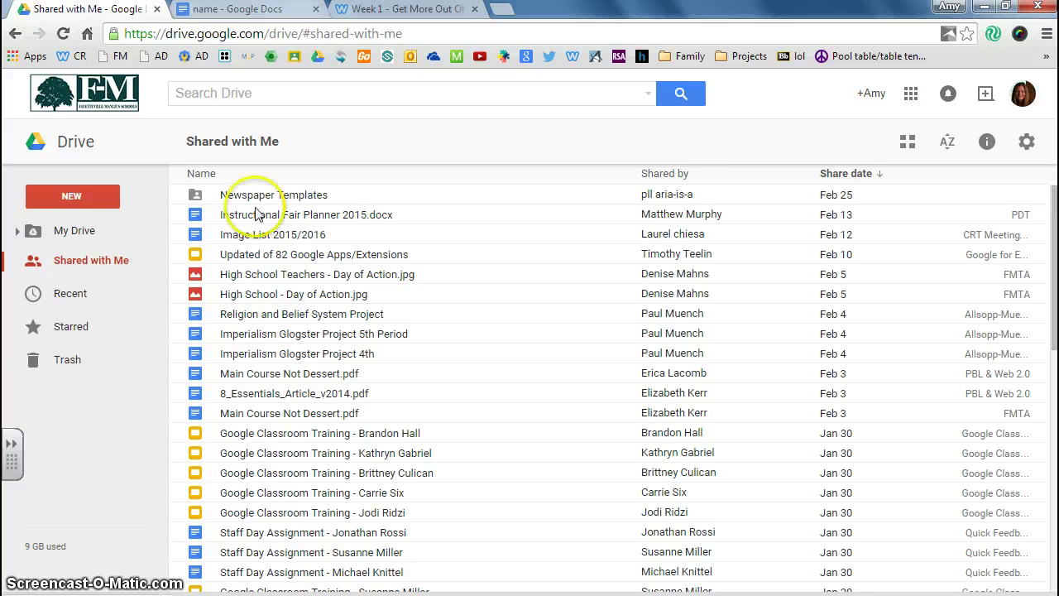
pyautogui.click(98, 260)
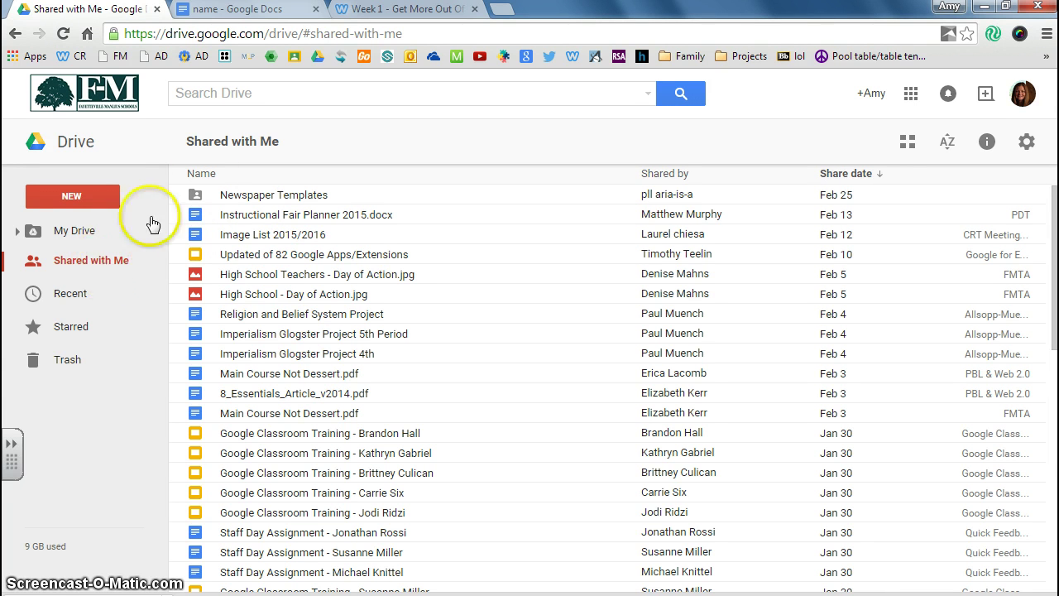
# Add the shared Newspaper Templates folder to My Drive, keeping the top level of My Drive as its destination
pyautogui.click(273, 199)
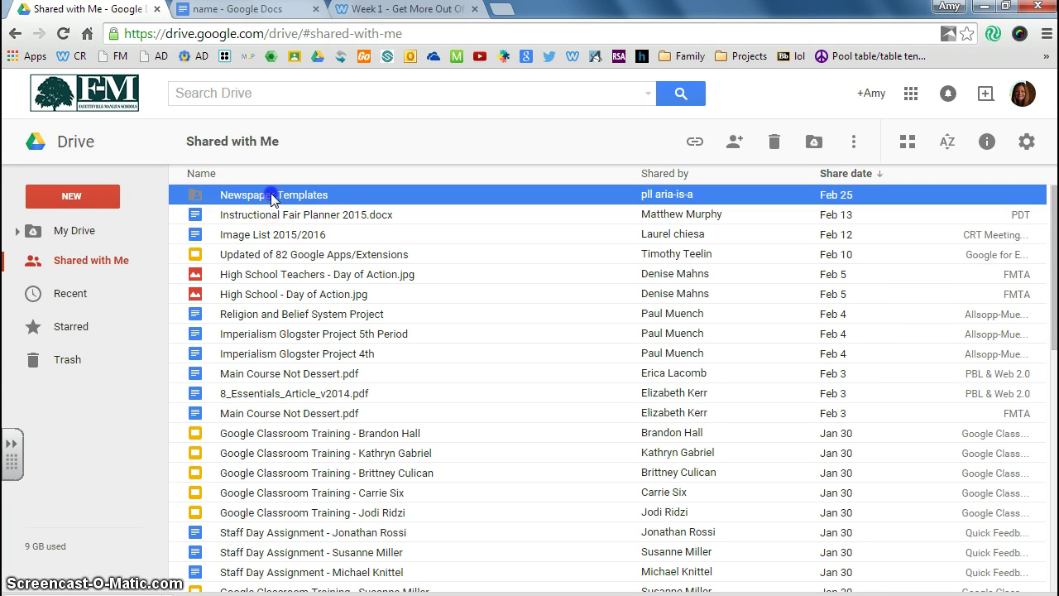
pyautogui.click(814, 144)
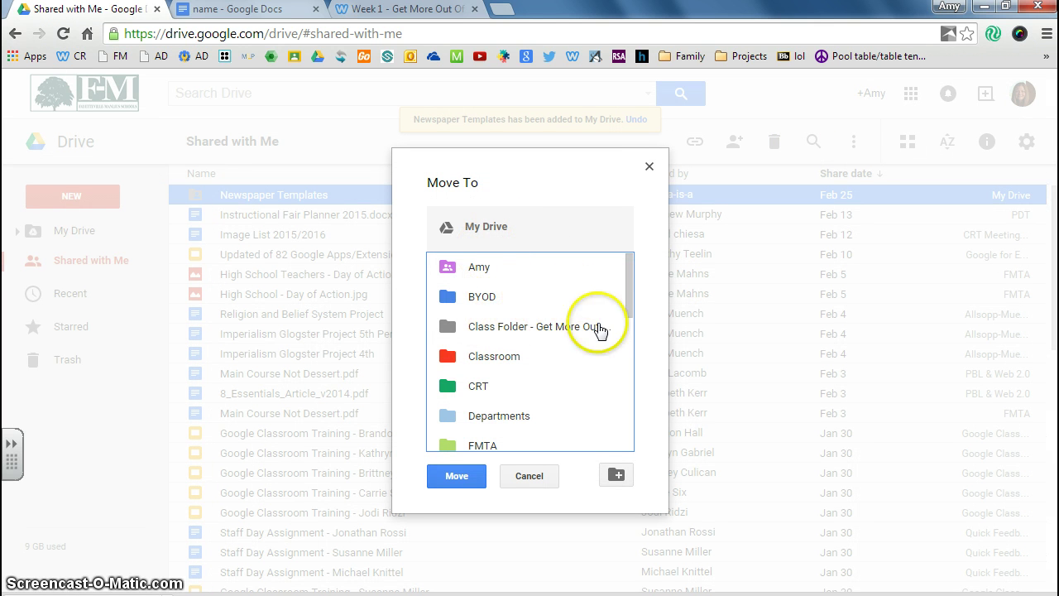
pyautogui.moveTo(627, 292)
pyautogui.mouseDown()
pyautogui.moveTo(629, 309)
pyautogui.moveTo(626, 296)
pyautogui.mouseUp()
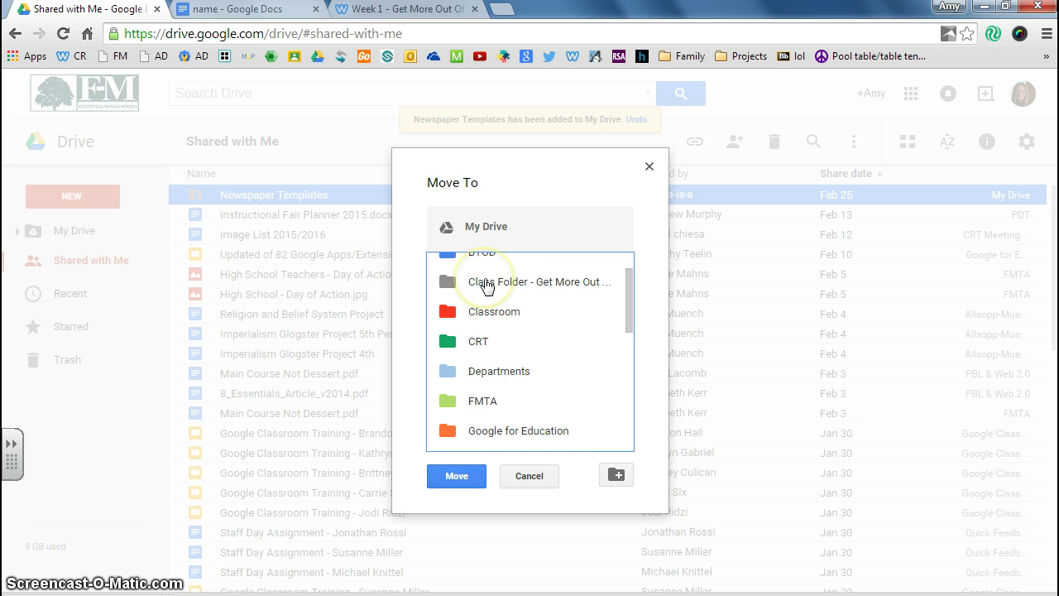
pyautogui.doubleClick(487, 286)
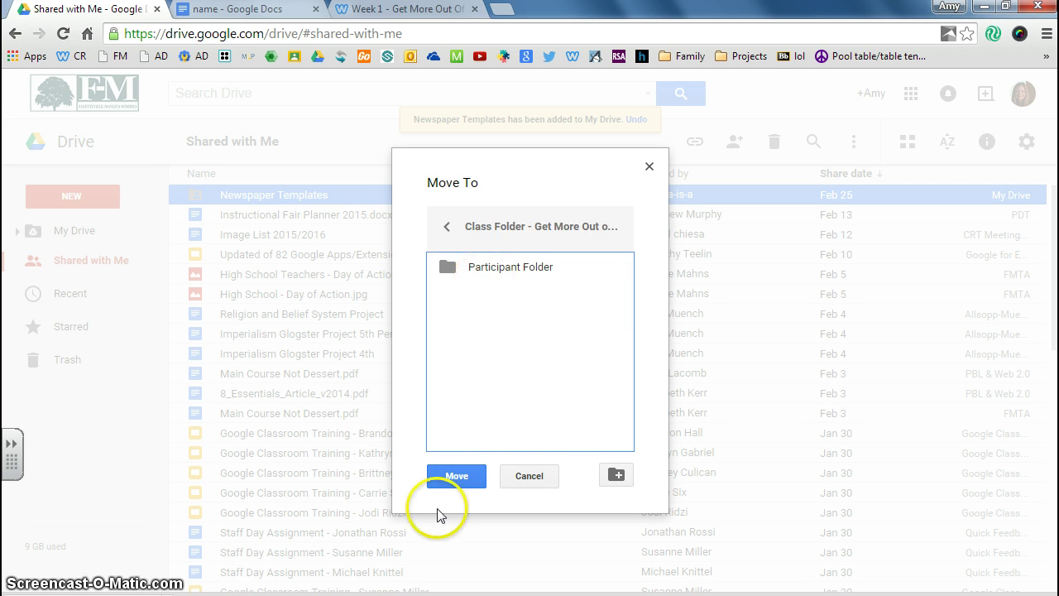
pyautogui.click(445, 229)
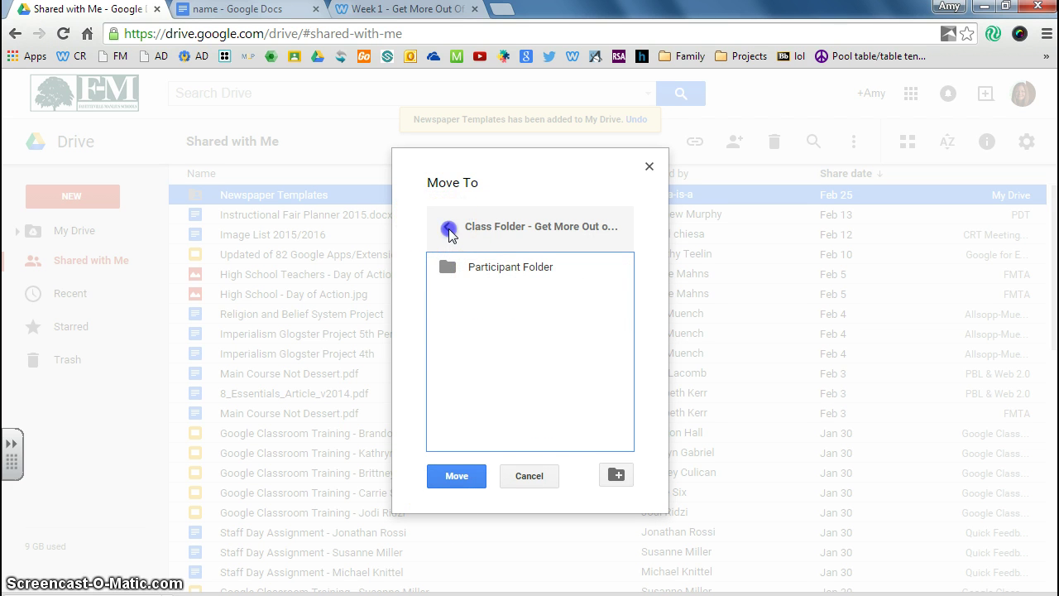
pyautogui.click(457, 476)
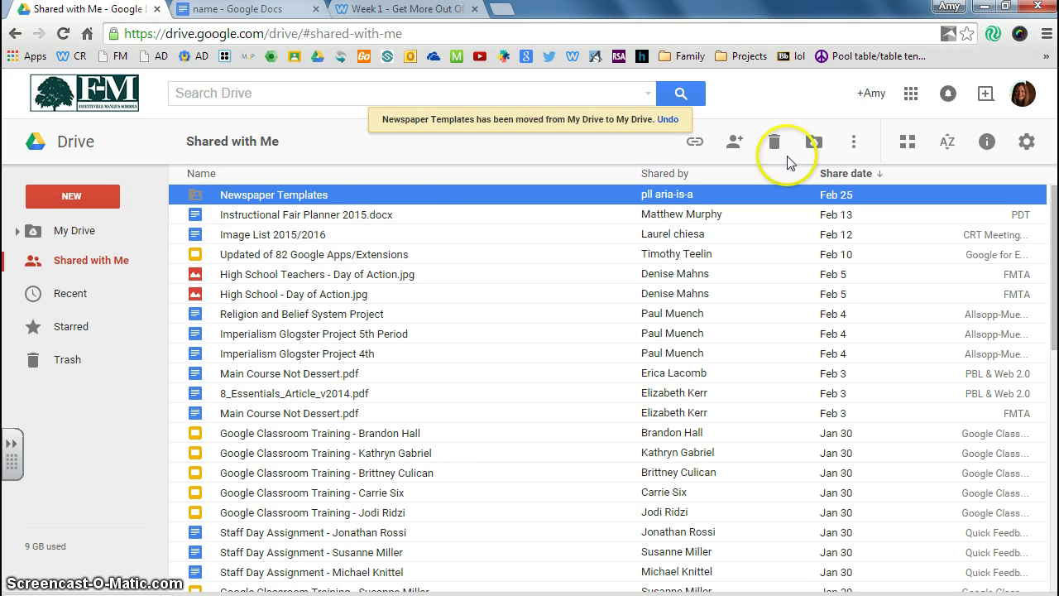
# Look through the folders and documents in My Drive, selecting the CRT Minutes document and the document named file
pyautogui.click(53, 230)
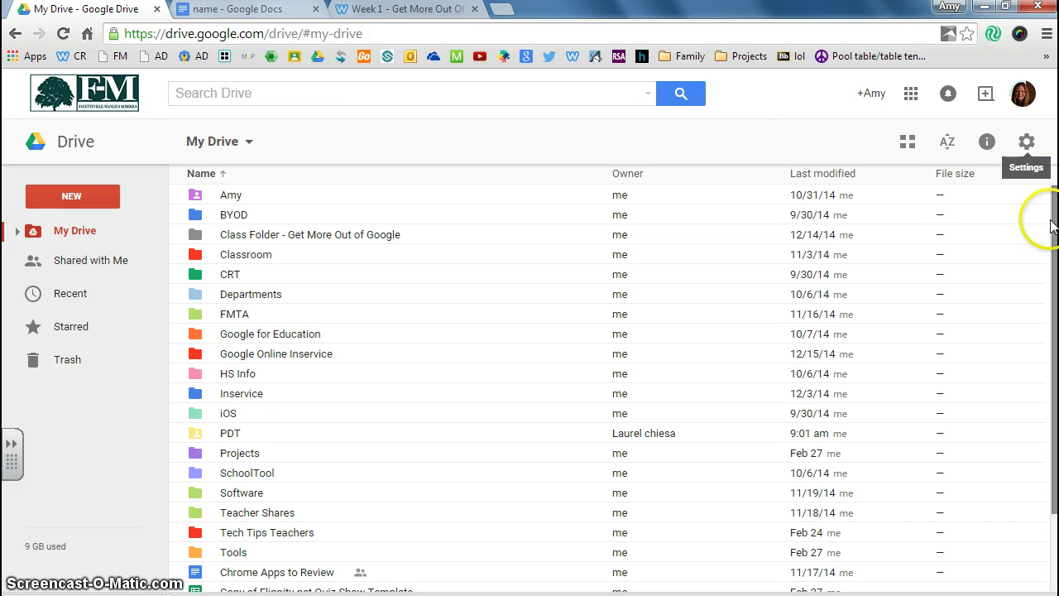
pyautogui.moveTo(1055, 220); pyautogui.dragTo(1048, 337)
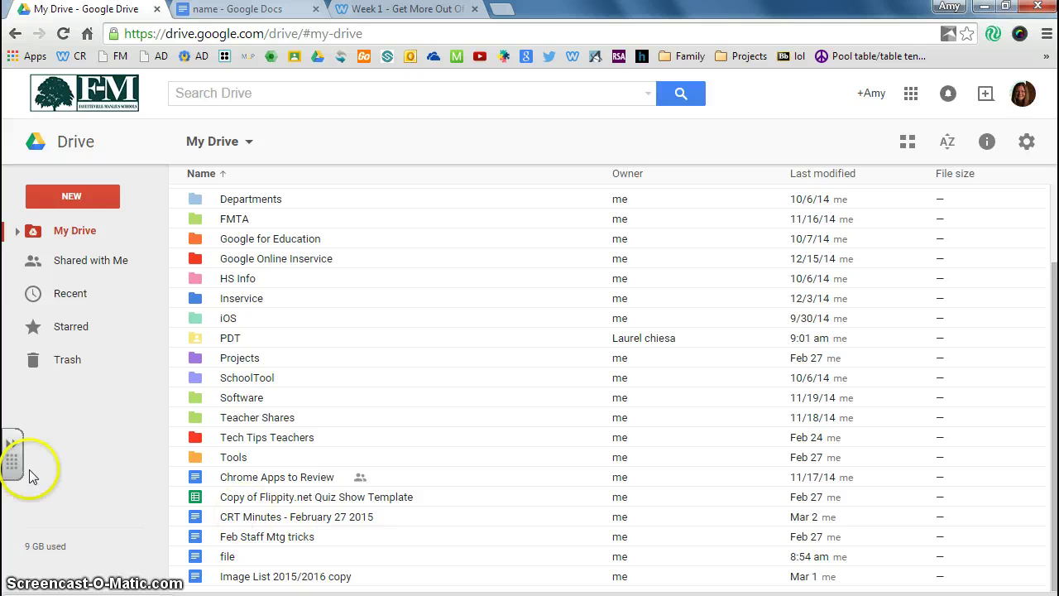
pyautogui.click(75, 230)
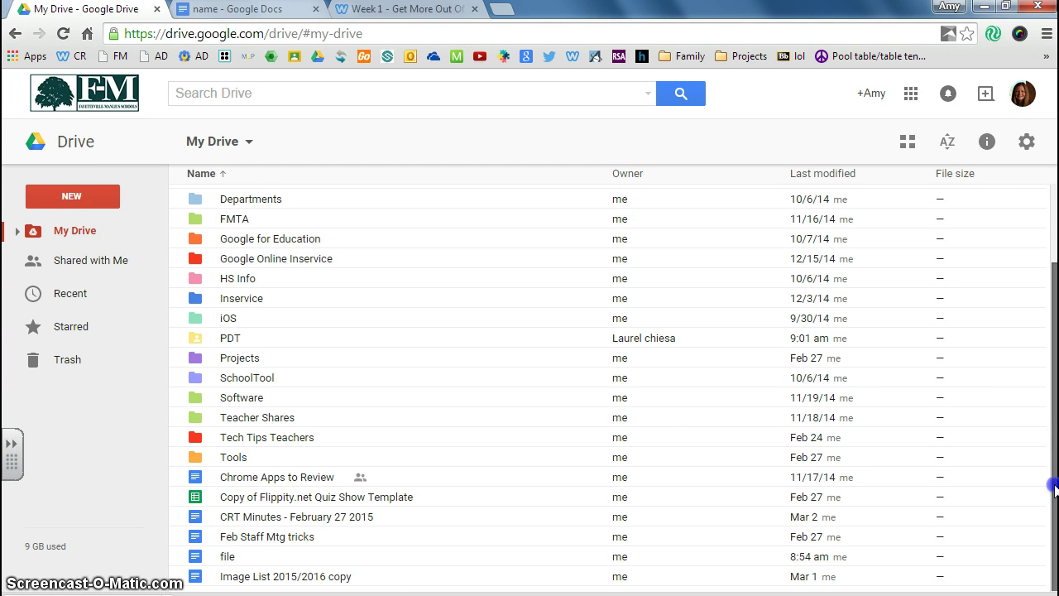
pyautogui.scroll(2, 1051, 484)
pyautogui.scroll(-2, 1049, 464)
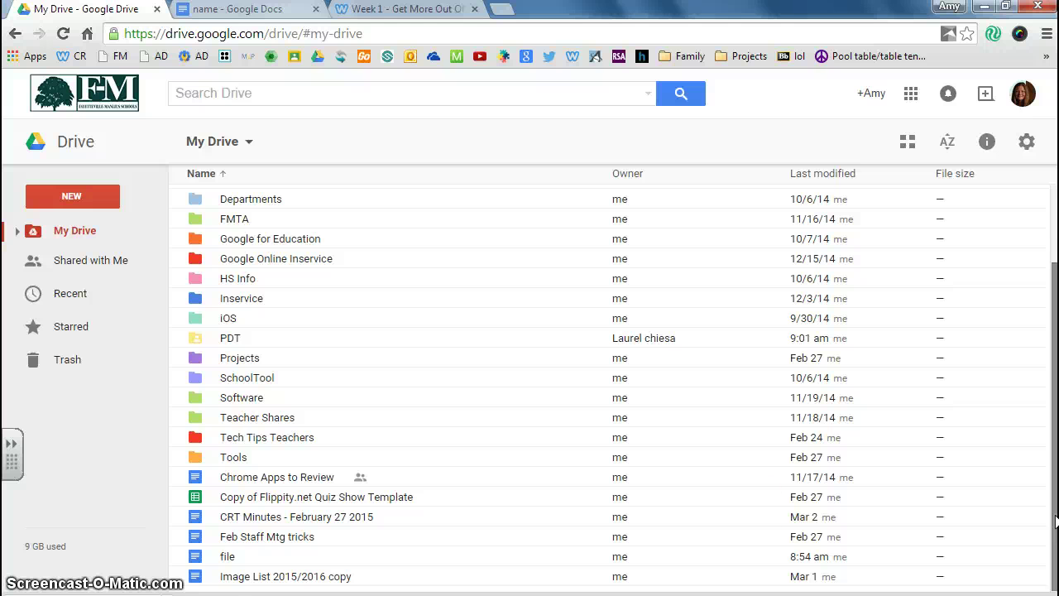
pyautogui.click(277, 514)
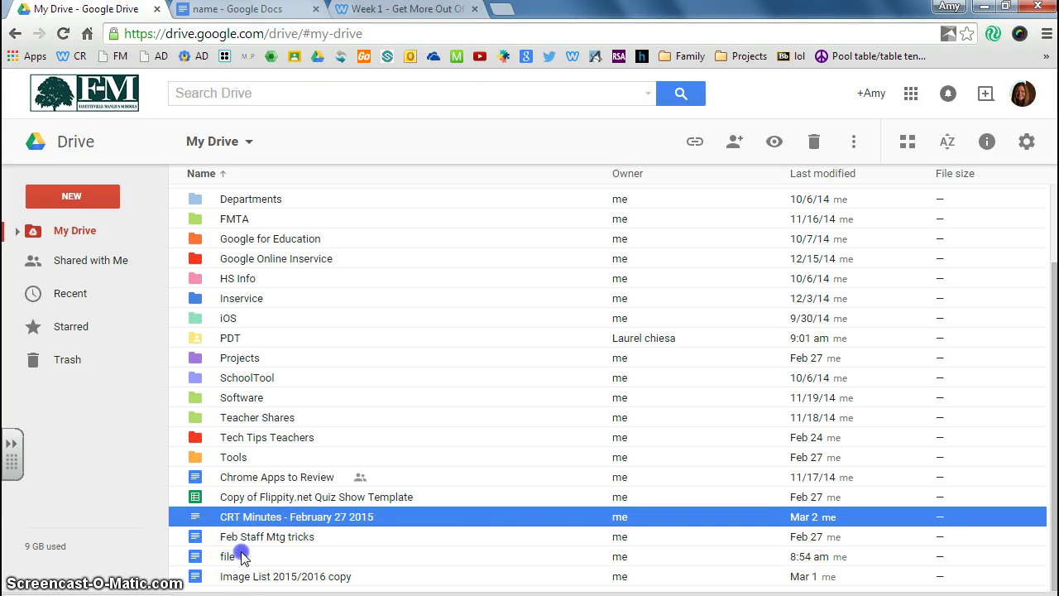
pyautogui.click(267, 555)
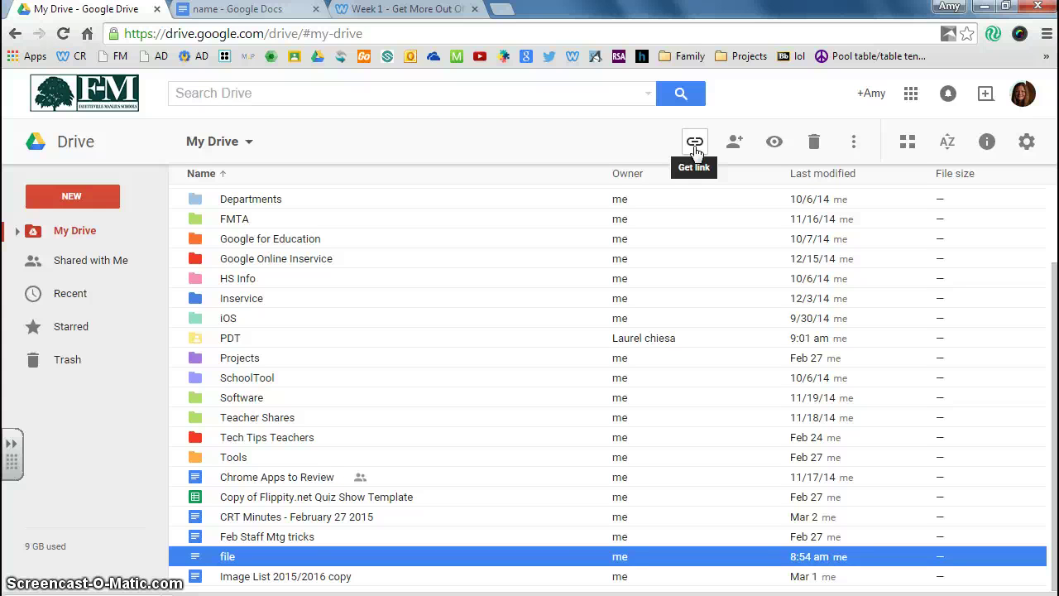
pyautogui.moveTo(1053, 348); pyautogui.dragTo(1055, 193)
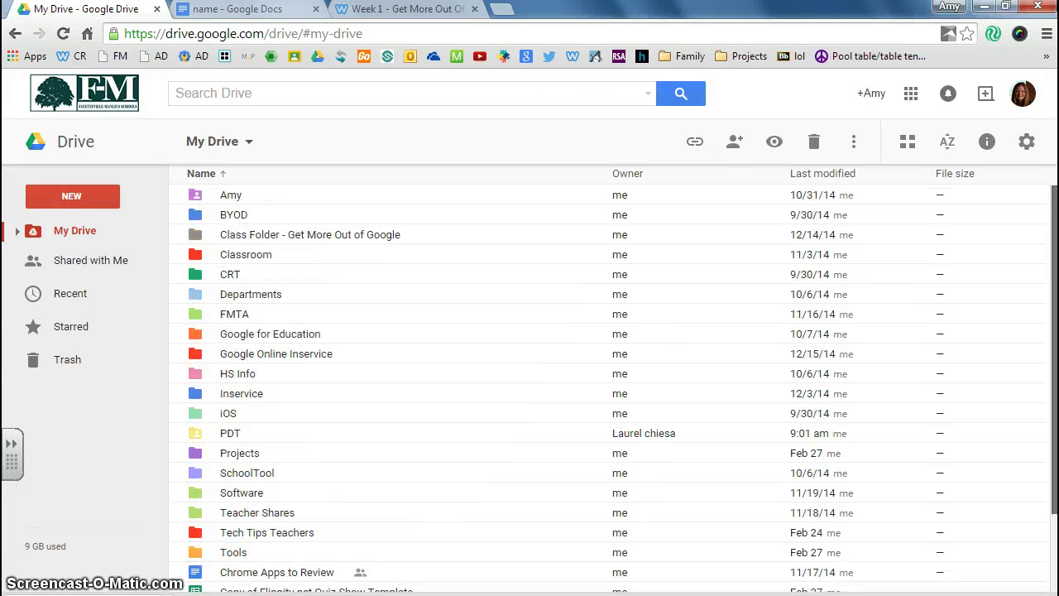
# Open the first shared folder in My Drive and browse its contents as a thumbnail grid
pyautogui.doubleClick(244, 199)
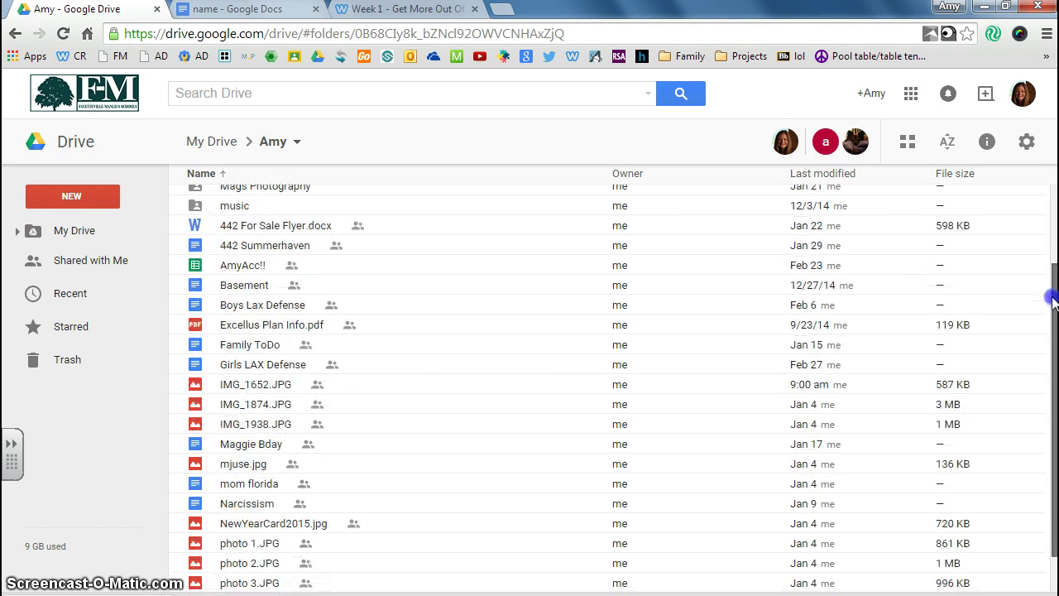
pyautogui.scroll(-1, 1052, 299)
pyautogui.click(910, 143)
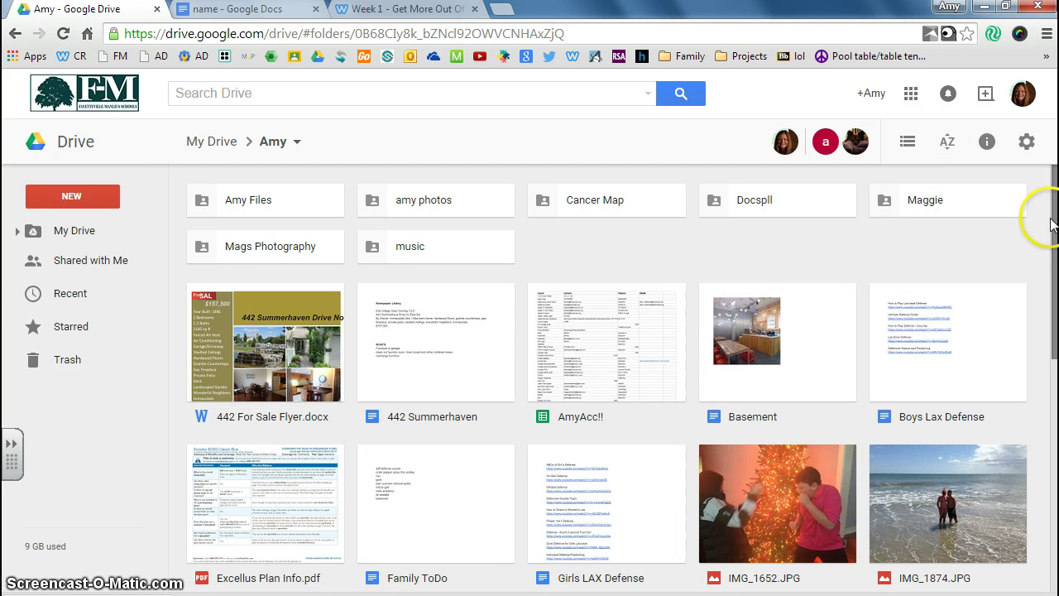
pyautogui.moveTo(1051, 224); pyautogui.dragTo(1042, 509)
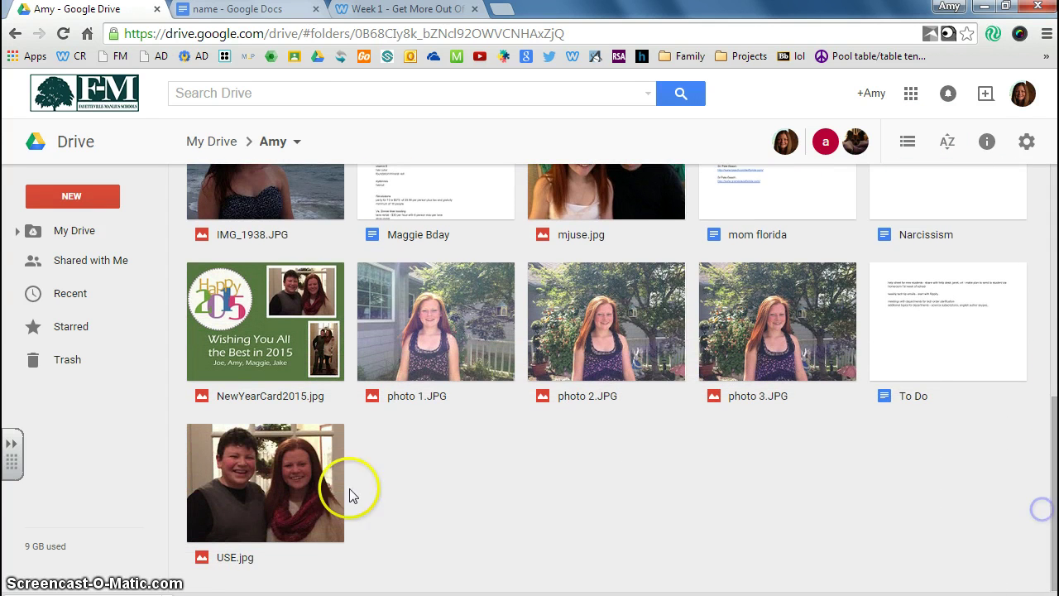
# Turn on a shareable link for the image USE.jpg through its sharing settings
pyautogui.click(286, 493)
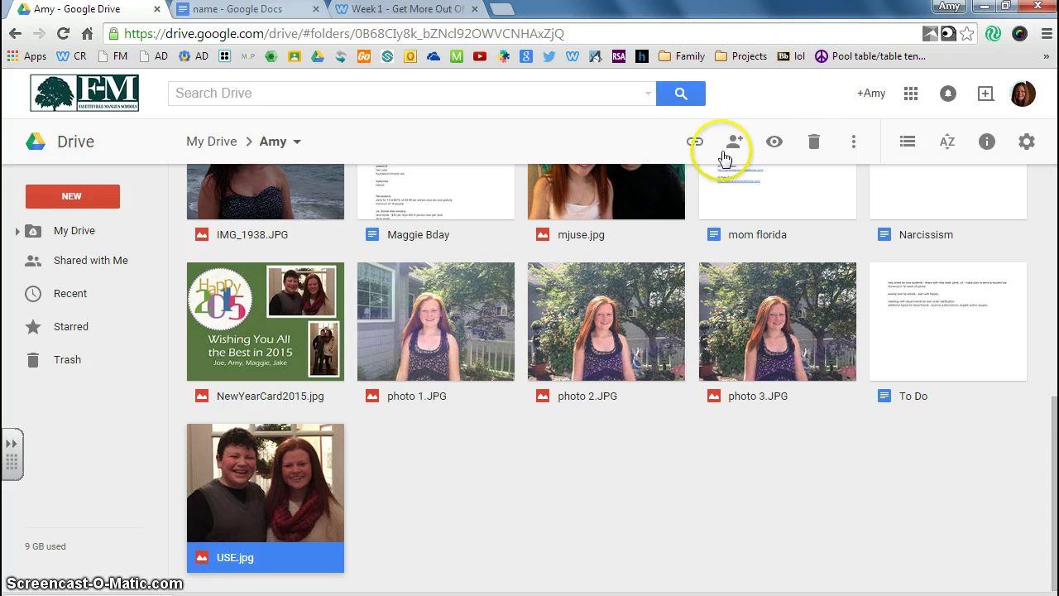
pyautogui.click(693, 143)
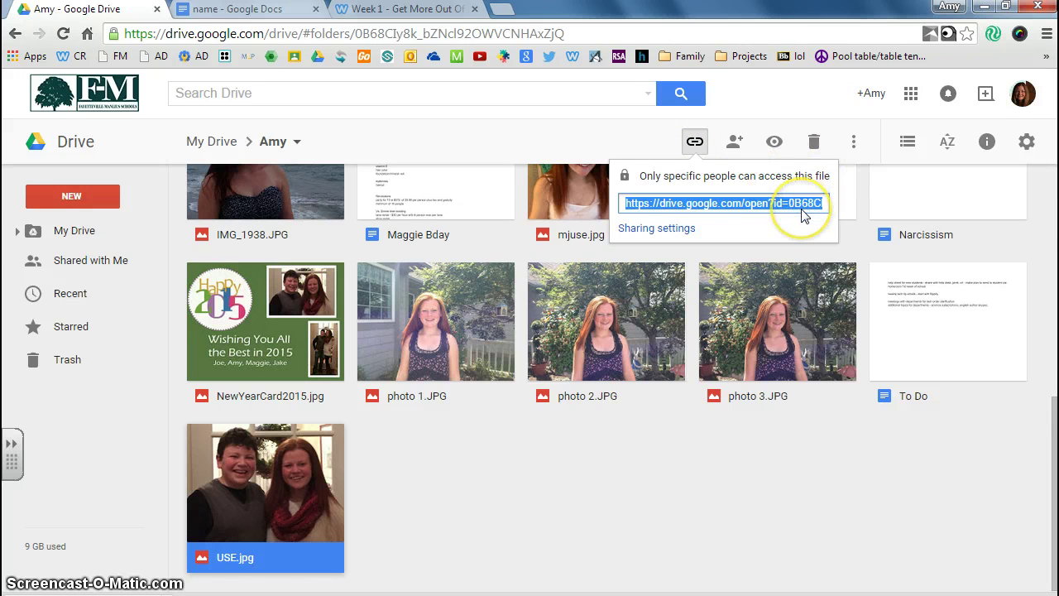
pyautogui.click(667, 228)
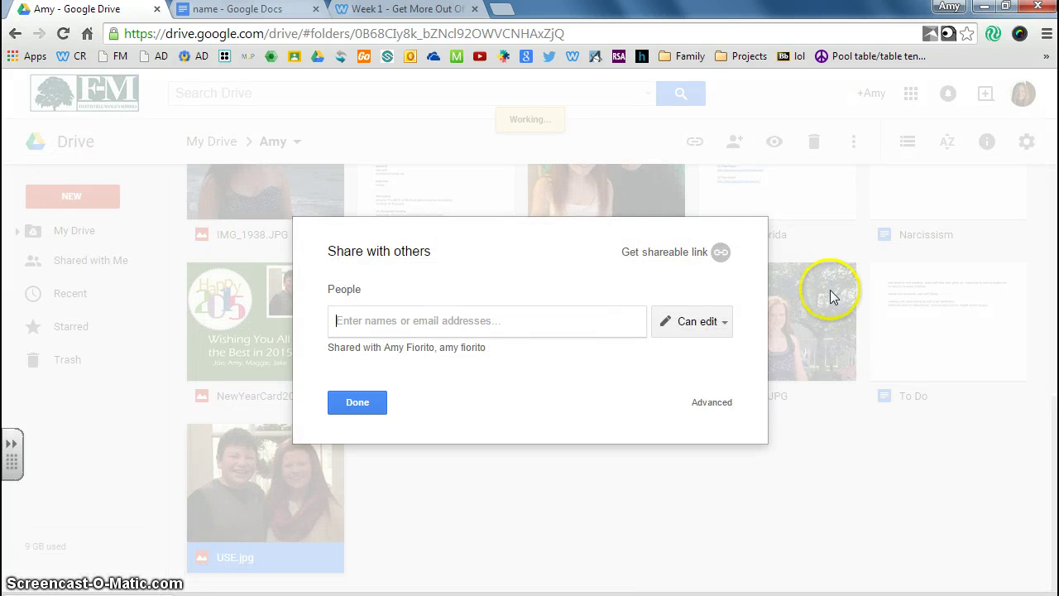
pyautogui.click(697, 255)
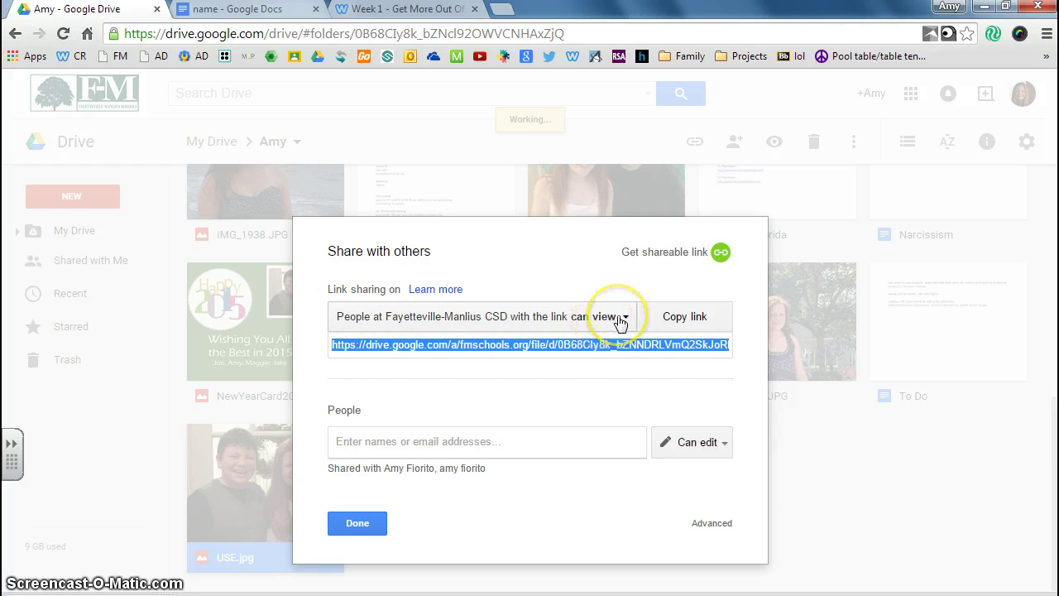
# Set the link sharing of USE.jpg to "On - Anyone with the link" with view access and save it
pyautogui.click(621, 320)
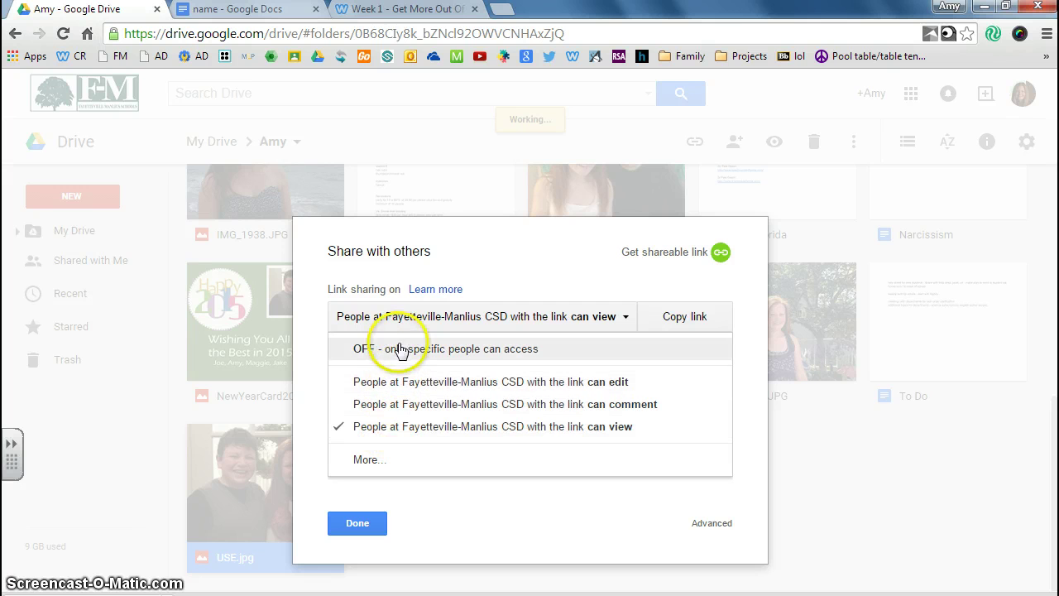
pyautogui.click(370, 462)
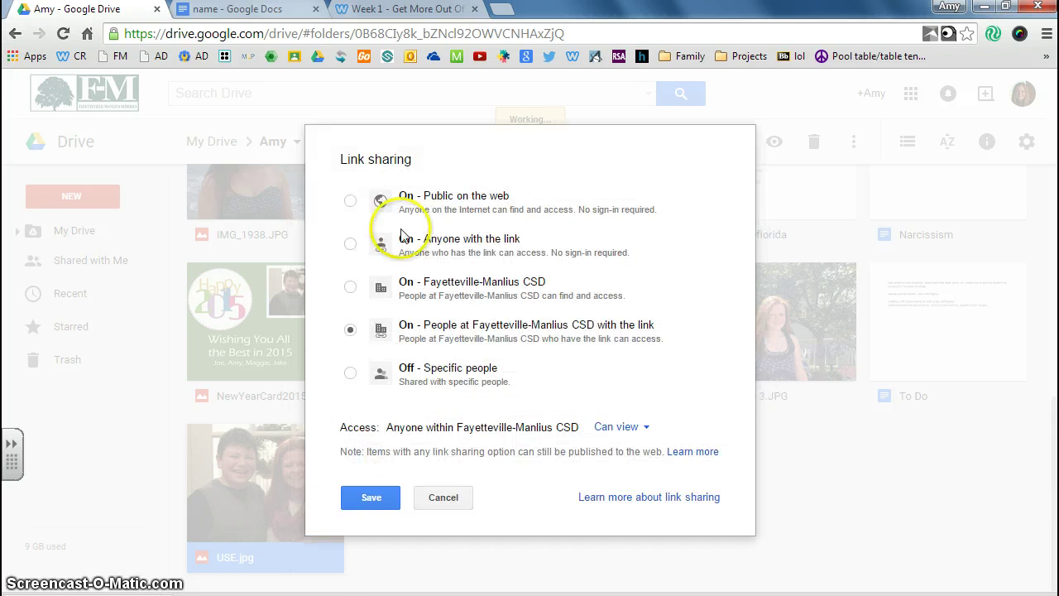
pyautogui.click(351, 202)
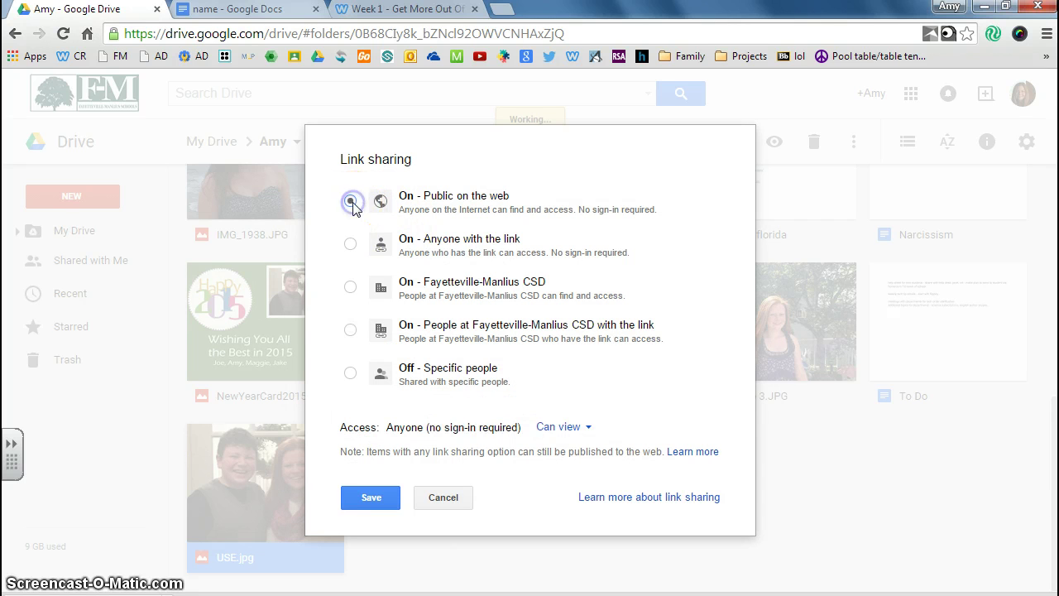
pyautogui.click(349, 246)
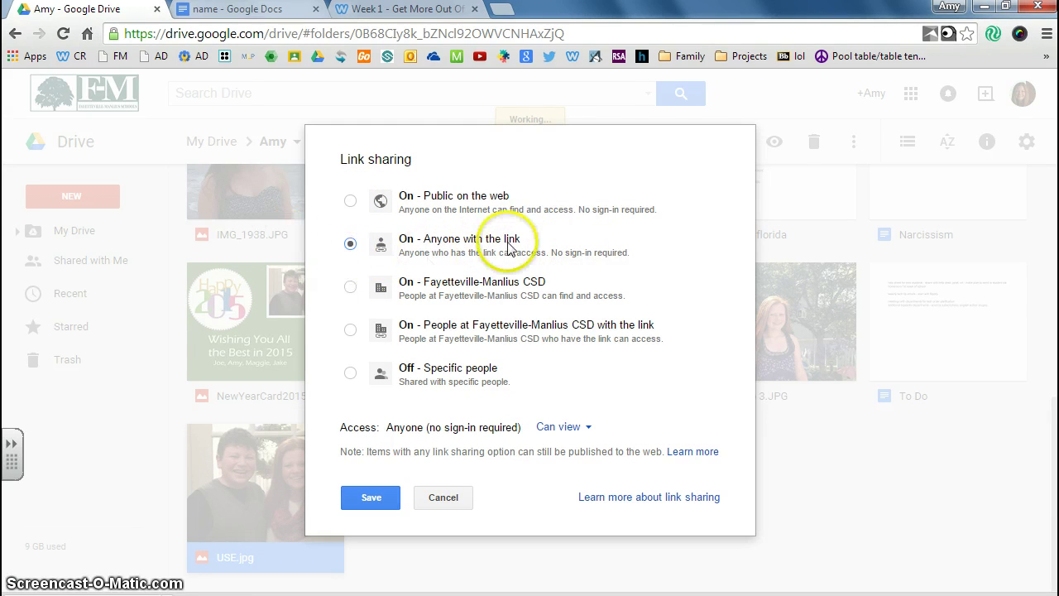
pyautogui.click(384, 501)
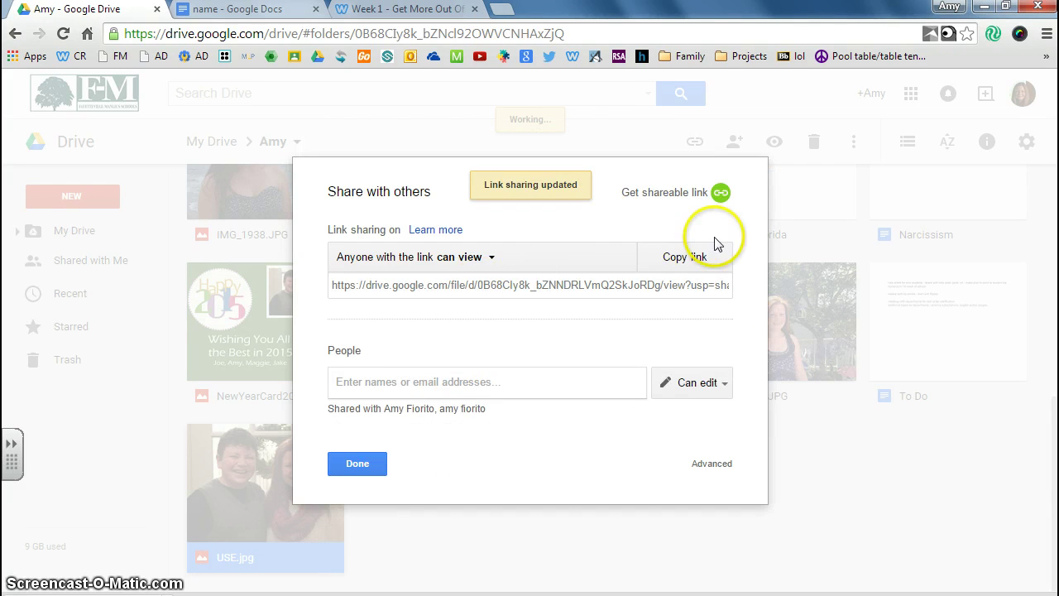
# Copy the shareable link of USE.jpg, test it in a new browser tab, and close that tab
pyautogui.click(708, 258)
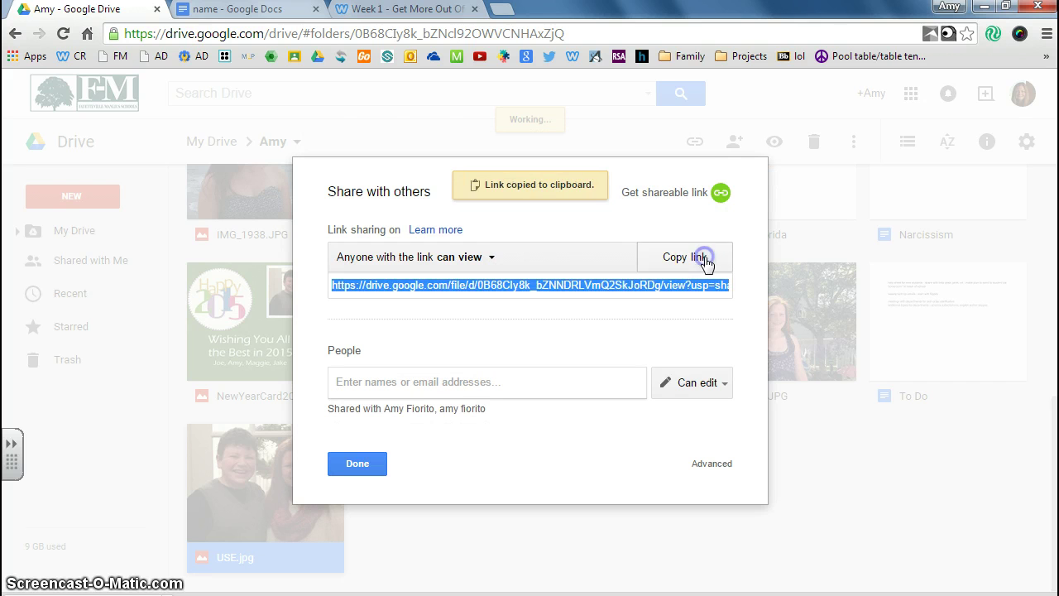
pyautogui.click(503, 10)
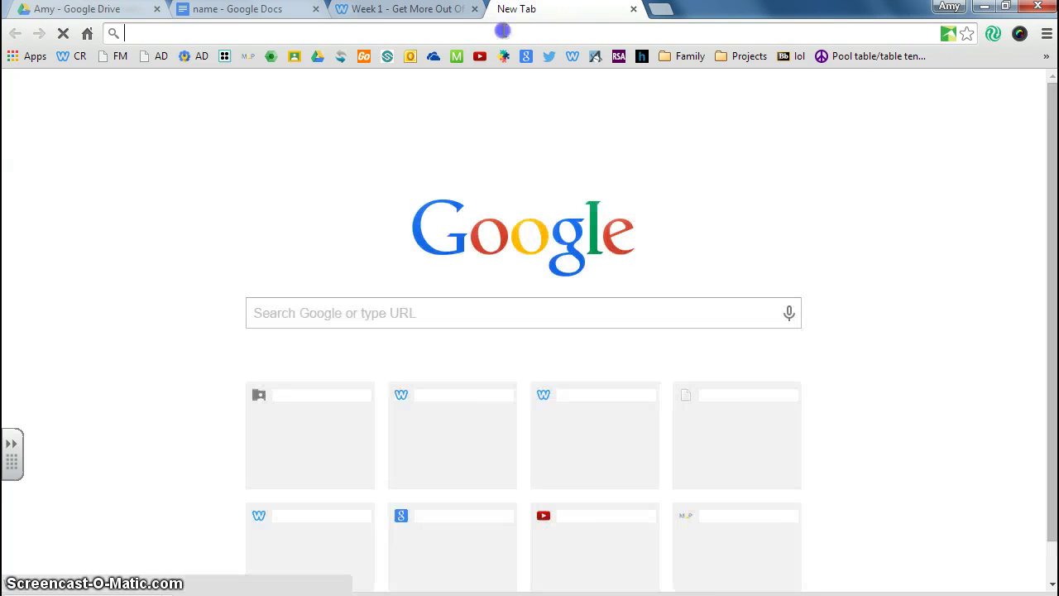
pyautogui.hotkey('ctrl', 'v')
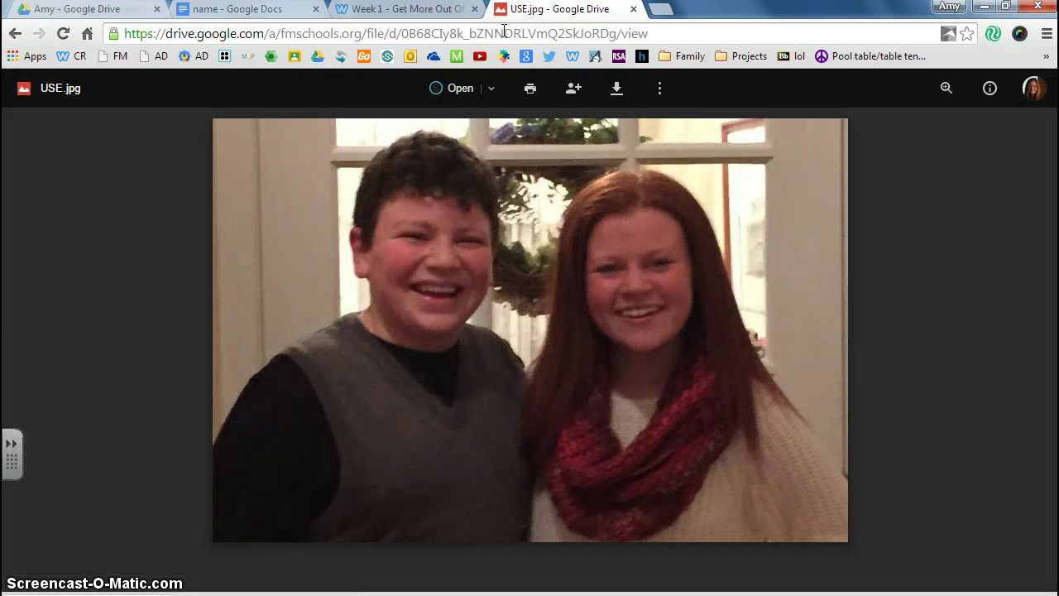
pyautogui.click(633, 9)
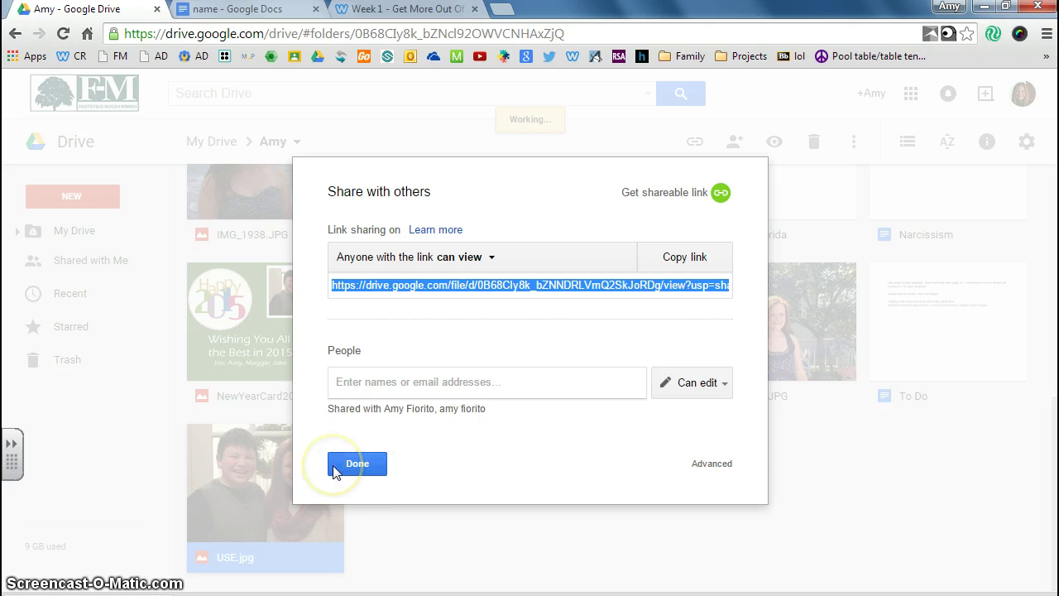
# Select the shareable link in the sharing dialog and copy it again
pyautogui.click(359, 471)
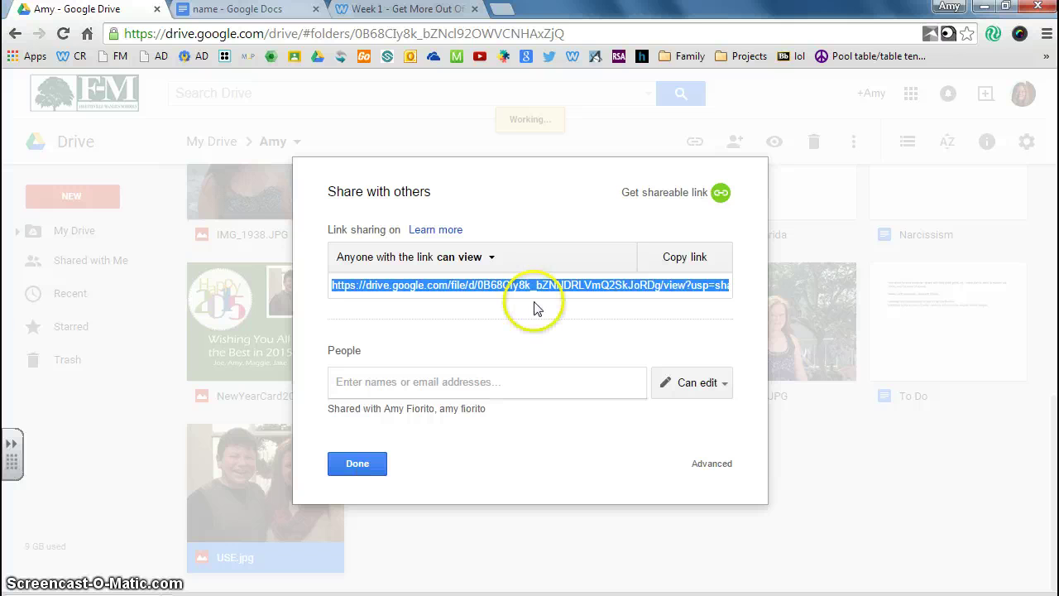
pyautogui.click(509, 287)
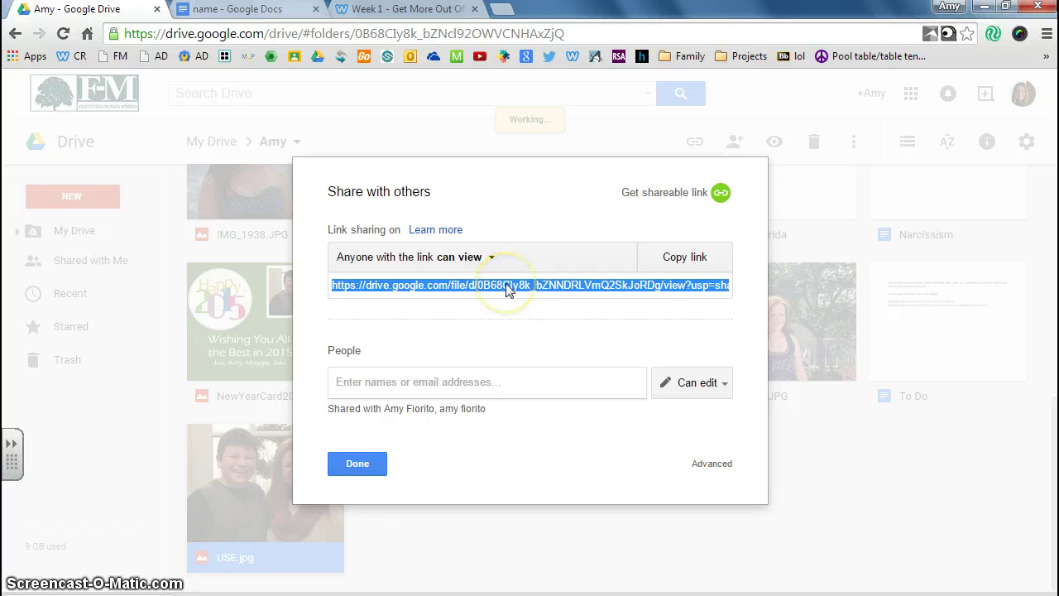
pyautogui.click(702, 263)
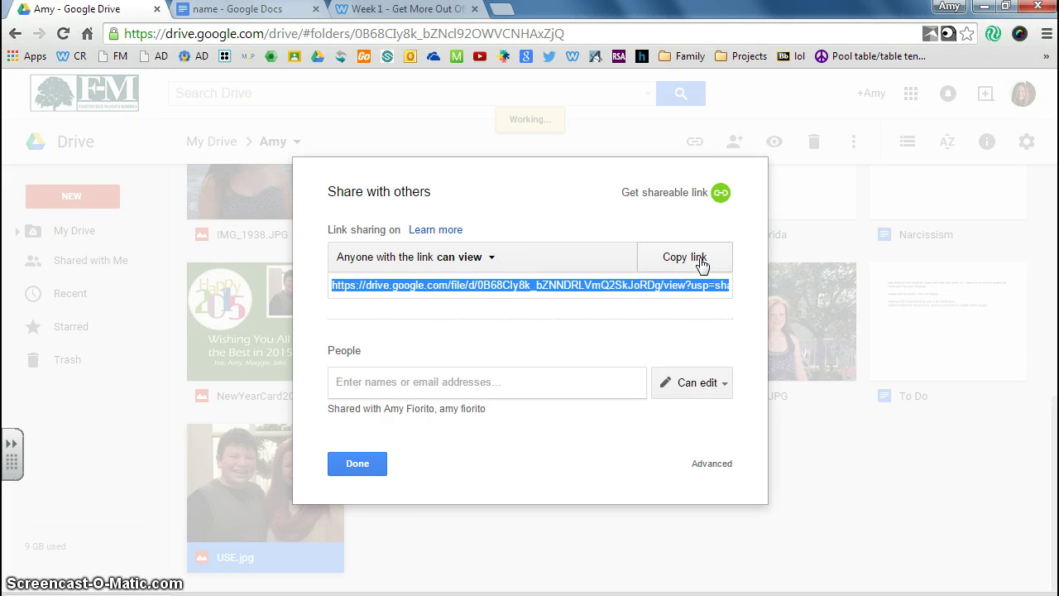
# Select the shareable link of USE.jpg once more and close its sharing dialog
pyautogui.click(579, 291)
pyautogui.click(720, 269)
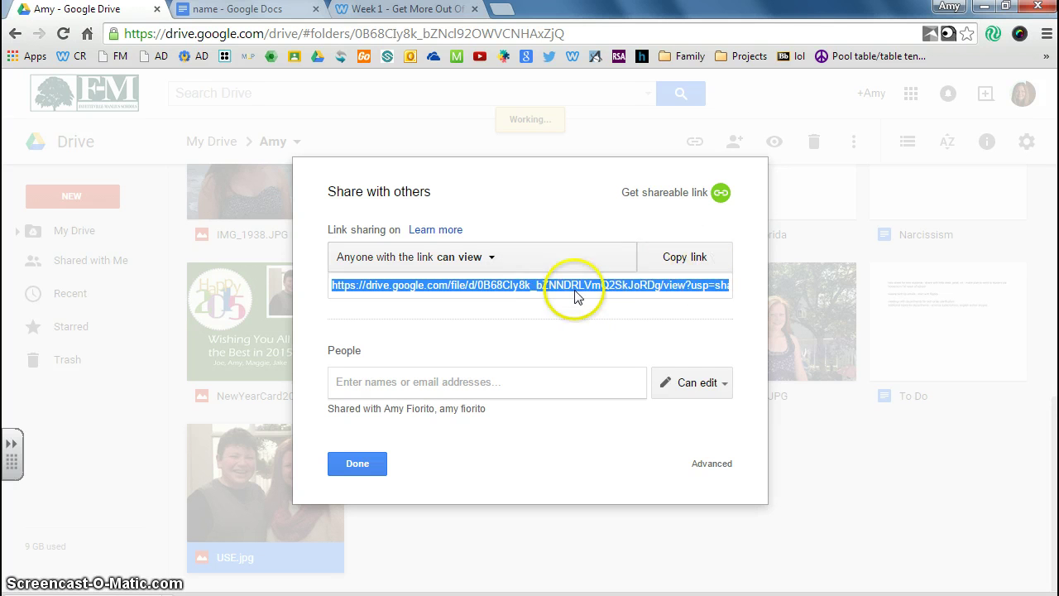
pyautogui.click(347, 466)
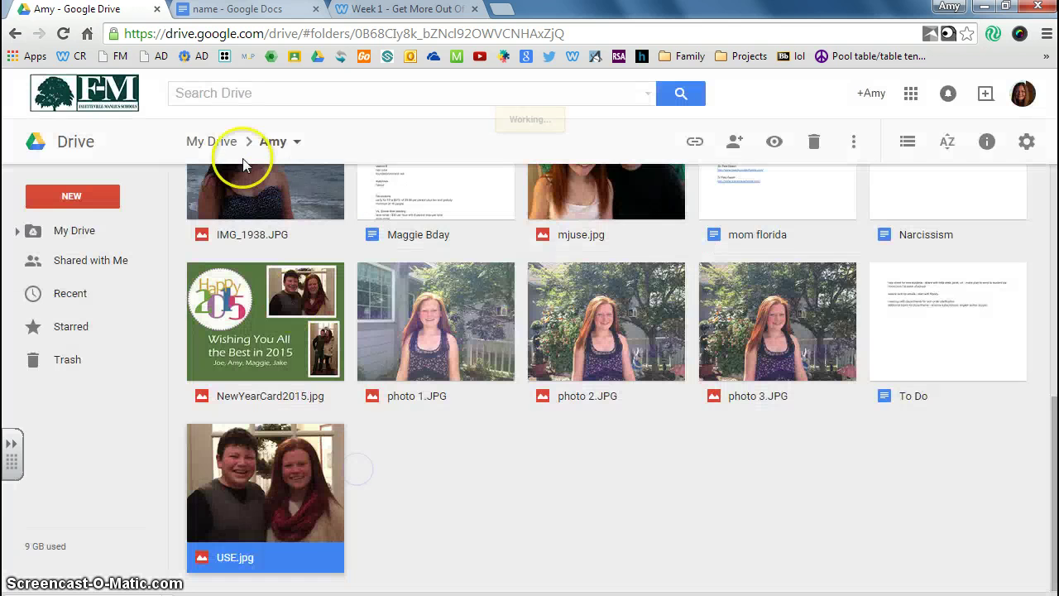
# Return to My Drive and open the Image List 2015/2016 document from CRT > CRT Meetings and Docs
pyautogui.click(217, 142)
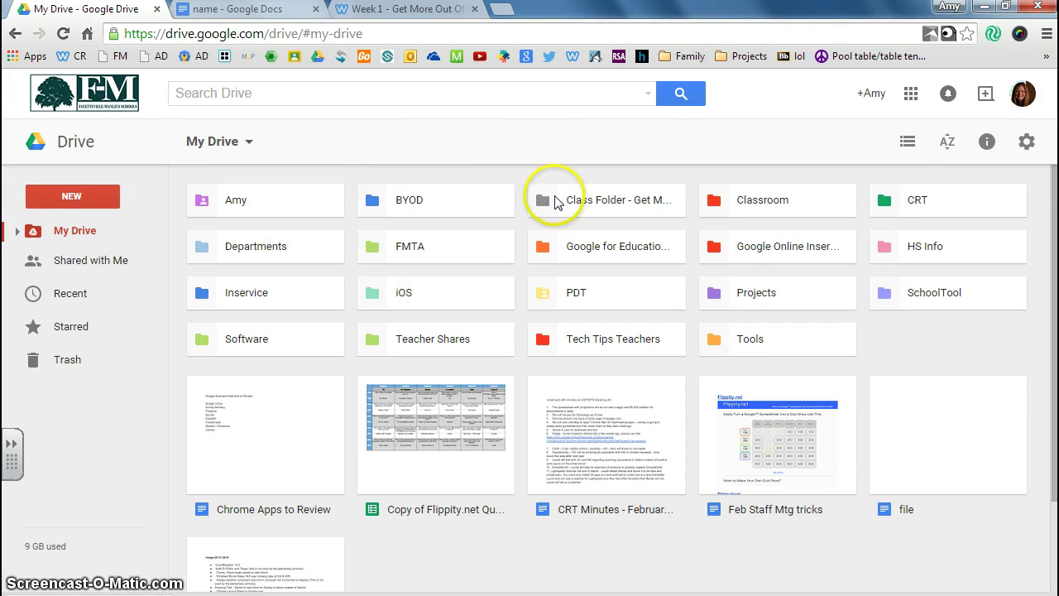
pyautogui.doubleClick(920, 207)
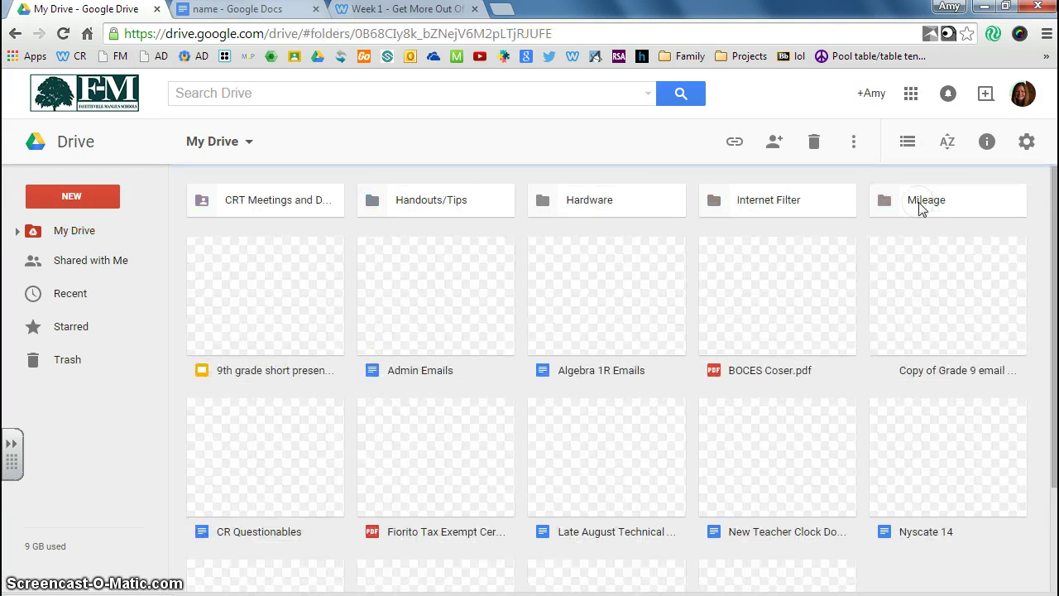
pyautogui.doubleClick(265, 203)
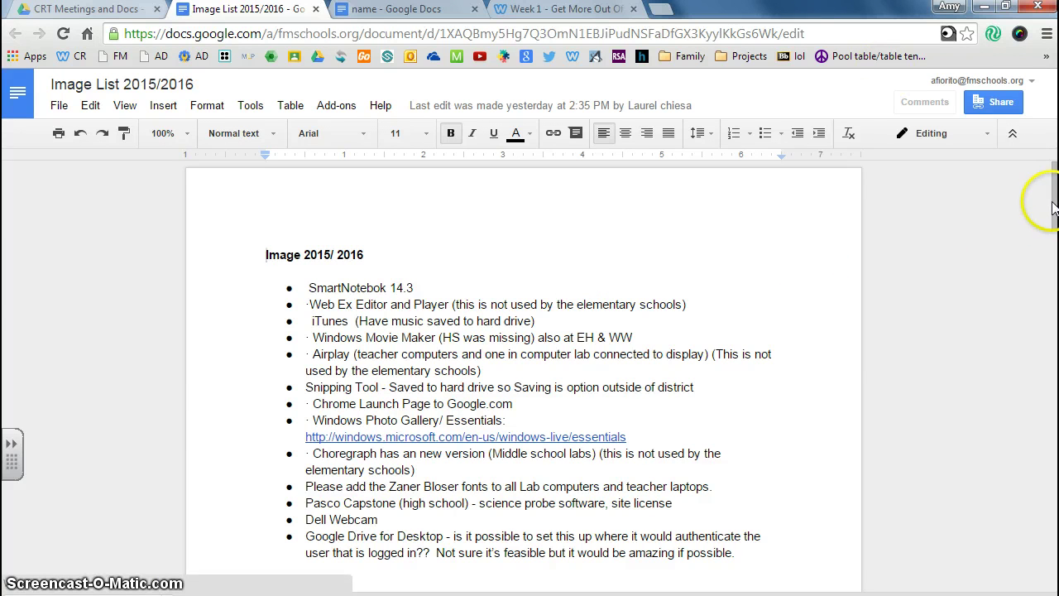
# Open the sharing dialog of Image List 2015/2016 and review the permission levels available for invited people
pyautogui.click(996, 119)
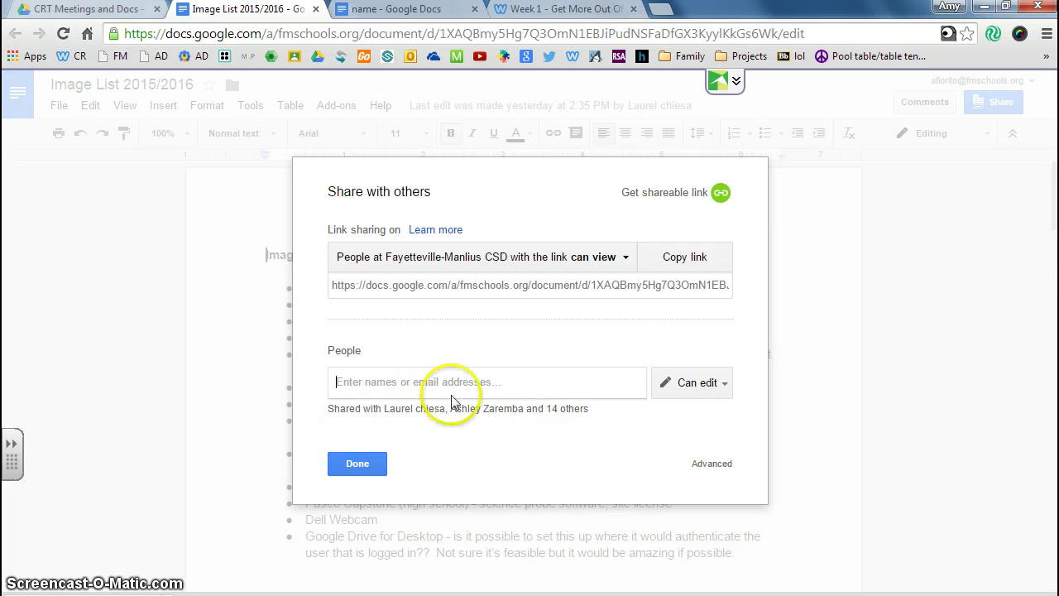
pyautogui.click(723, 385)
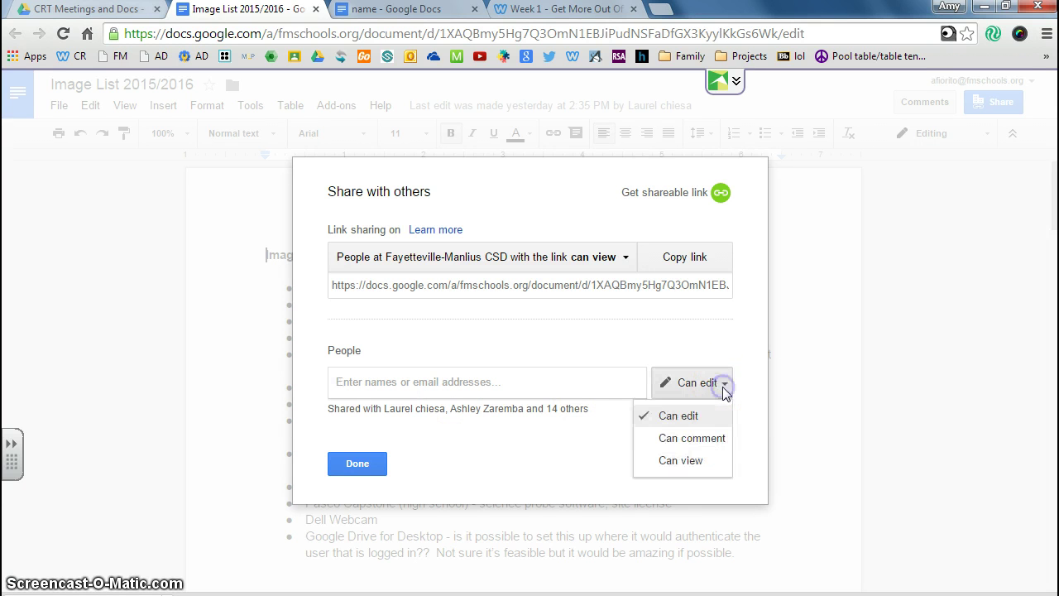
pyautogui.click(691, 424)
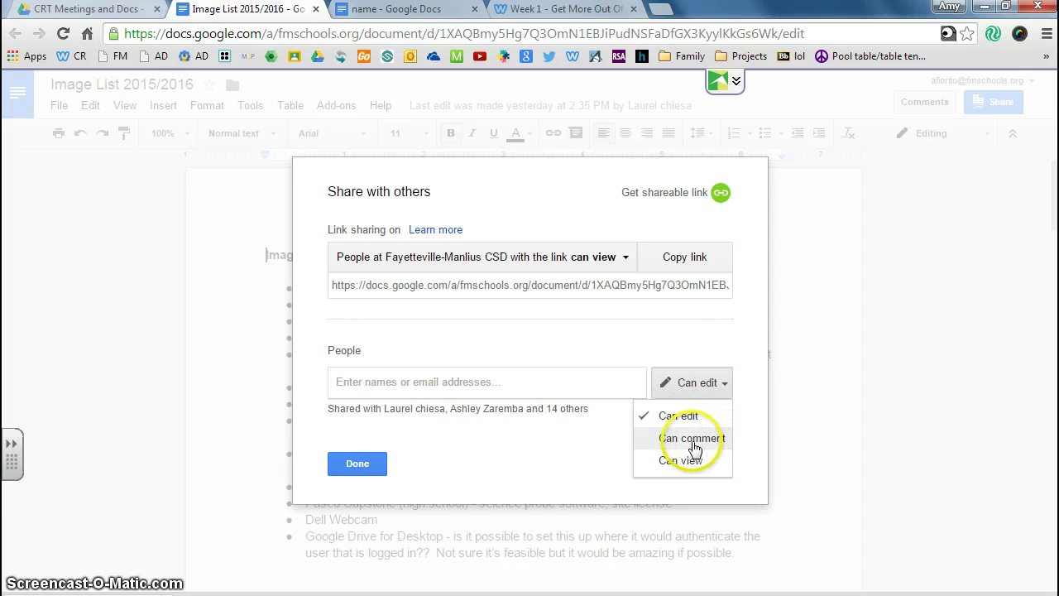
pyautogui.click(685, 470)
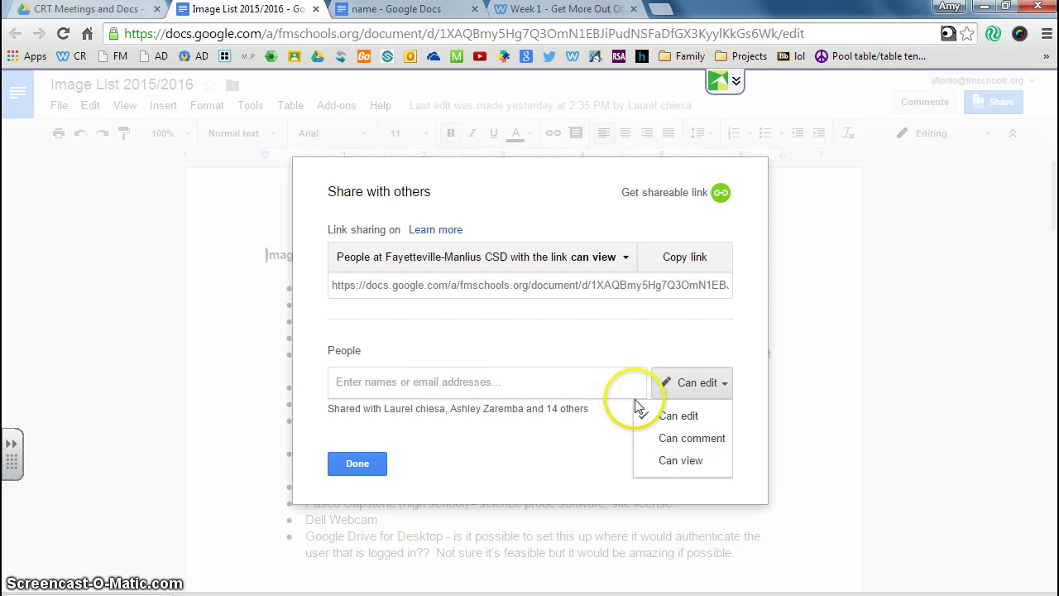
# Enter a colleague as an invitee with edit access to Image List 2015/2016 and remove them again without sending
pyautogui.click(503, 382)
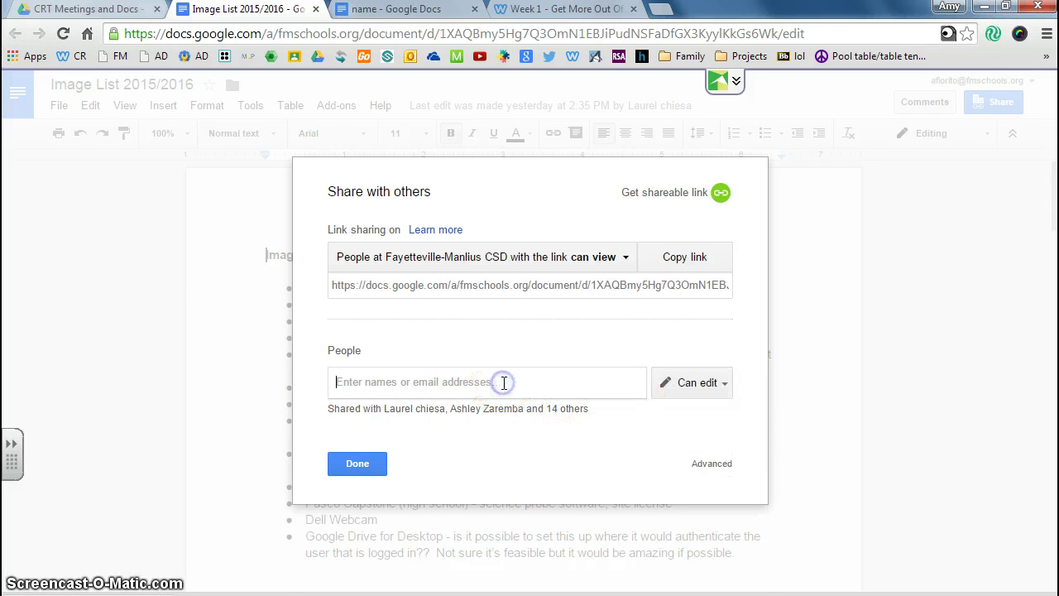
pyautogui.write('msix')
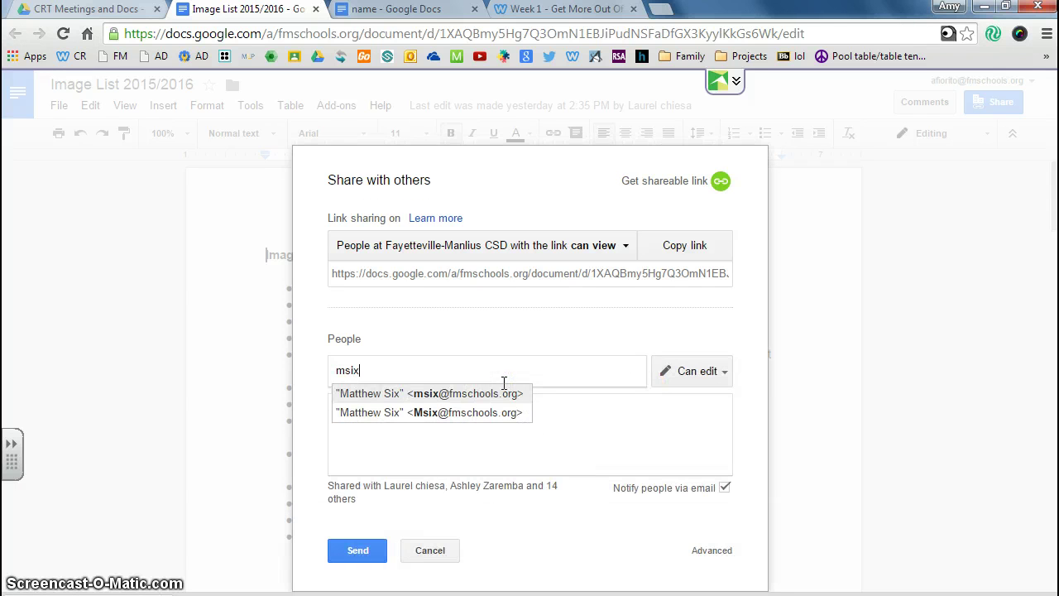
pyautogui.click(451, 392)
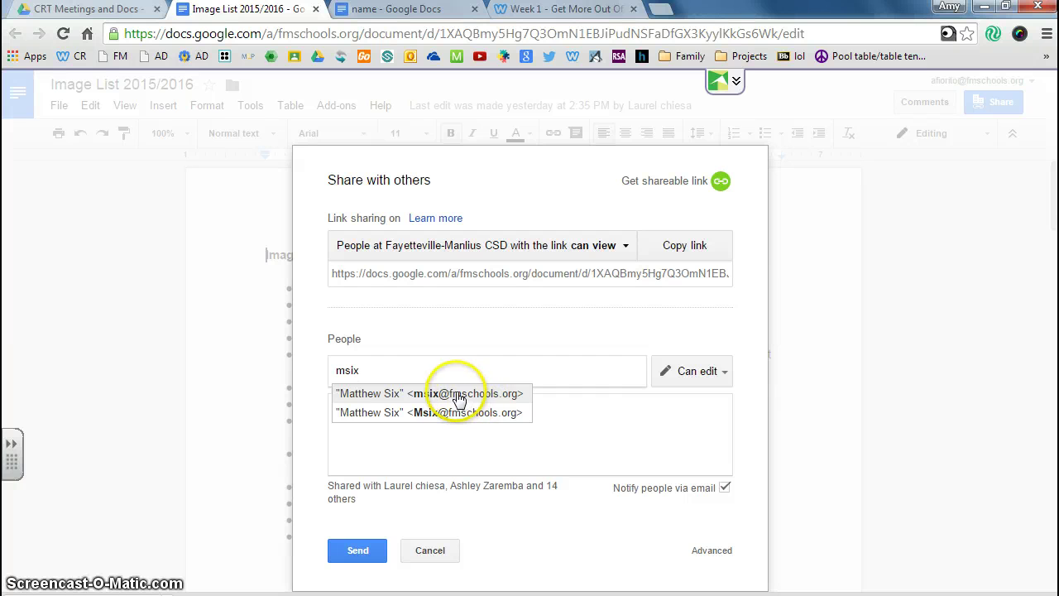
pyautogui.click(458, 394)
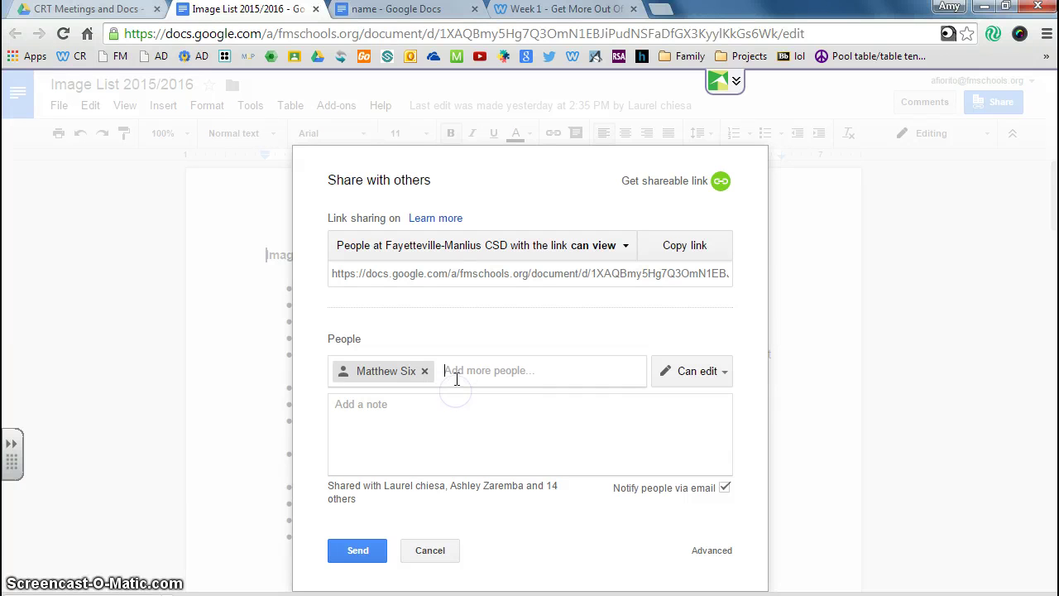
pyautogui.click(698, 374)
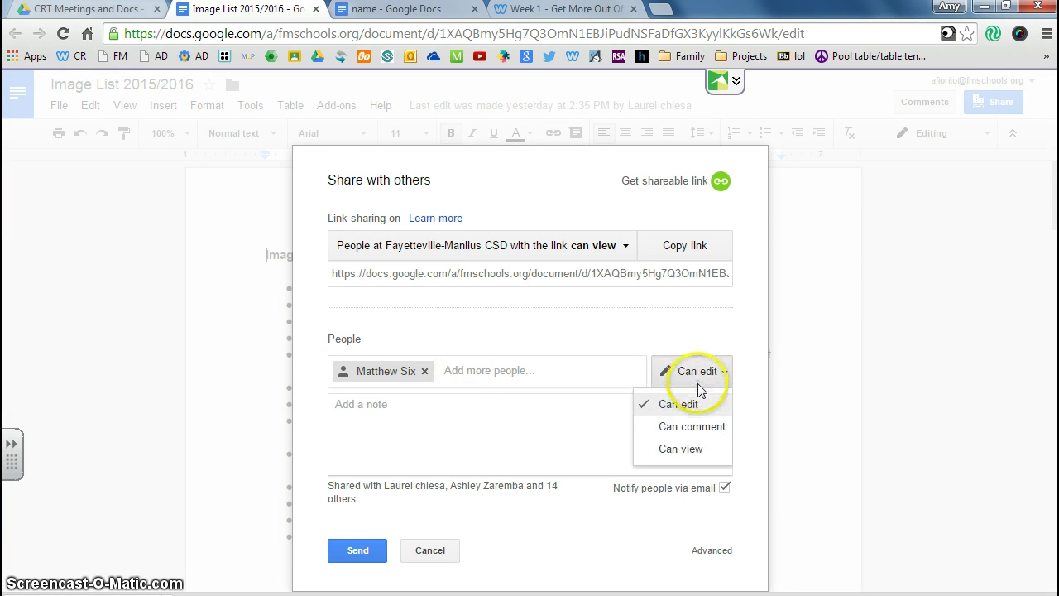
pyautogui.click(458, 372)
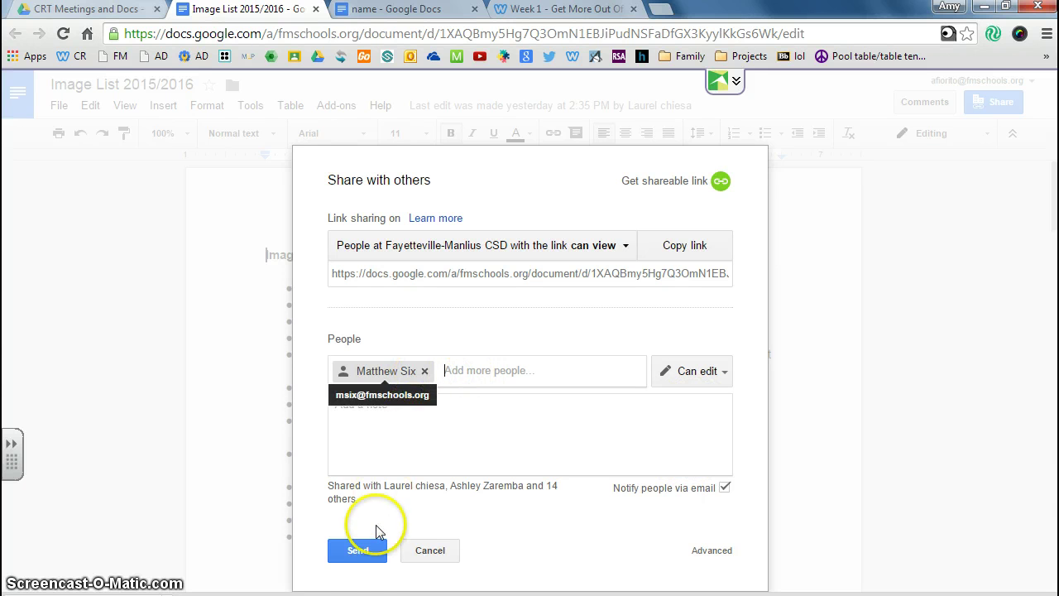
pyautogui.click(358, 550)
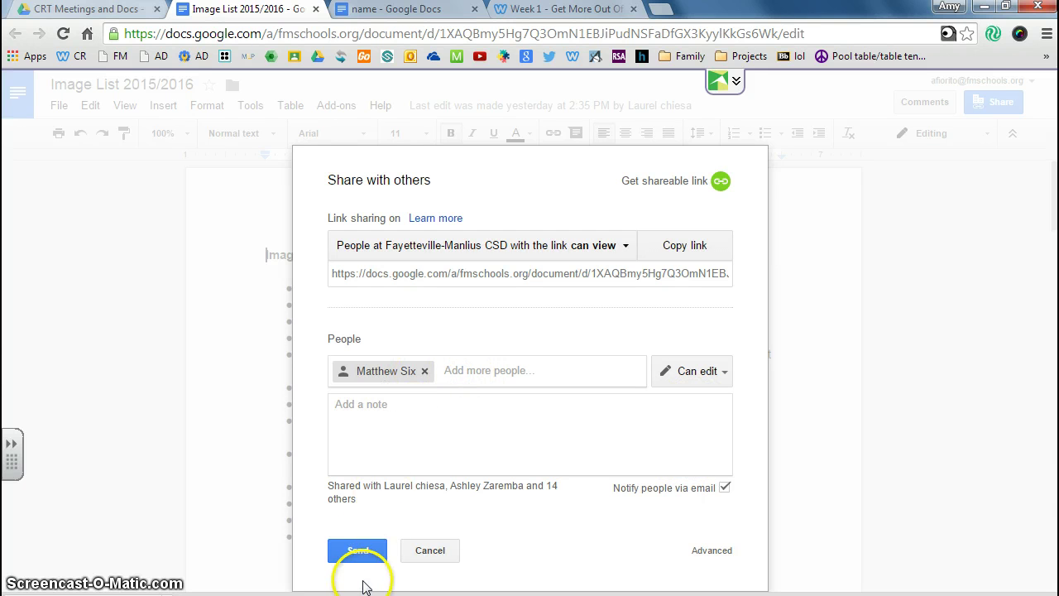
pyautogui.click(426, 372)
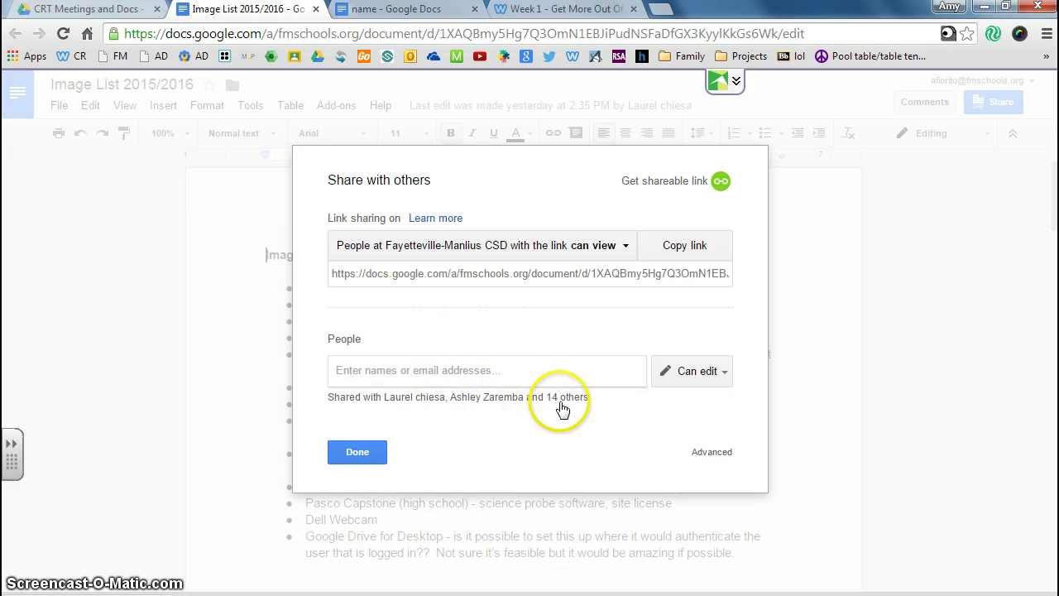
# Open the advanced sharing settings and examine the list of people who have access to the document
pyautogui.click(714, 453)
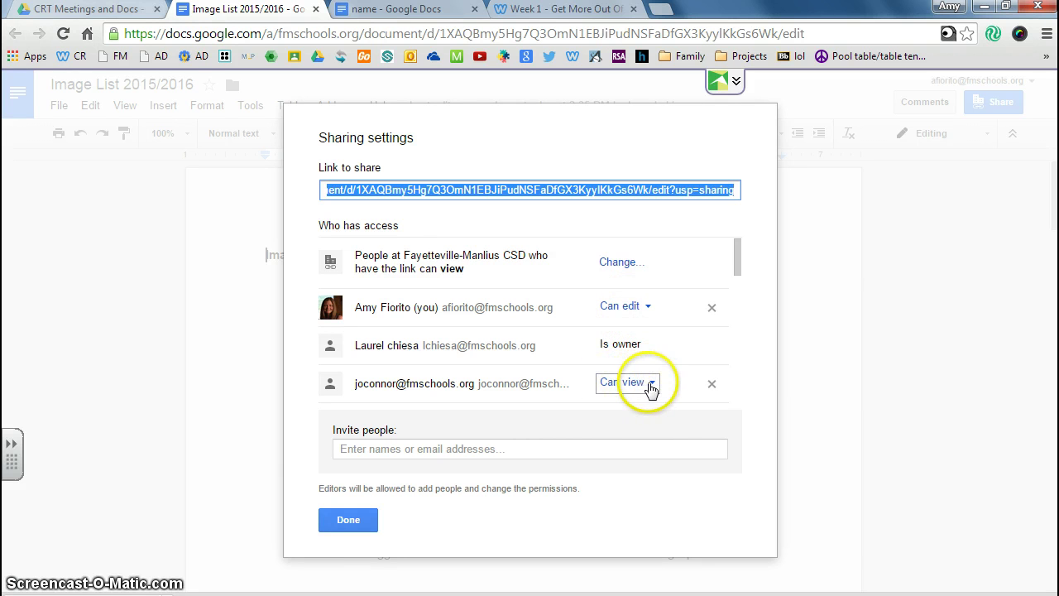
pyautogui.moveTo(736, 260); pyautogui.dragTo(736, 305)
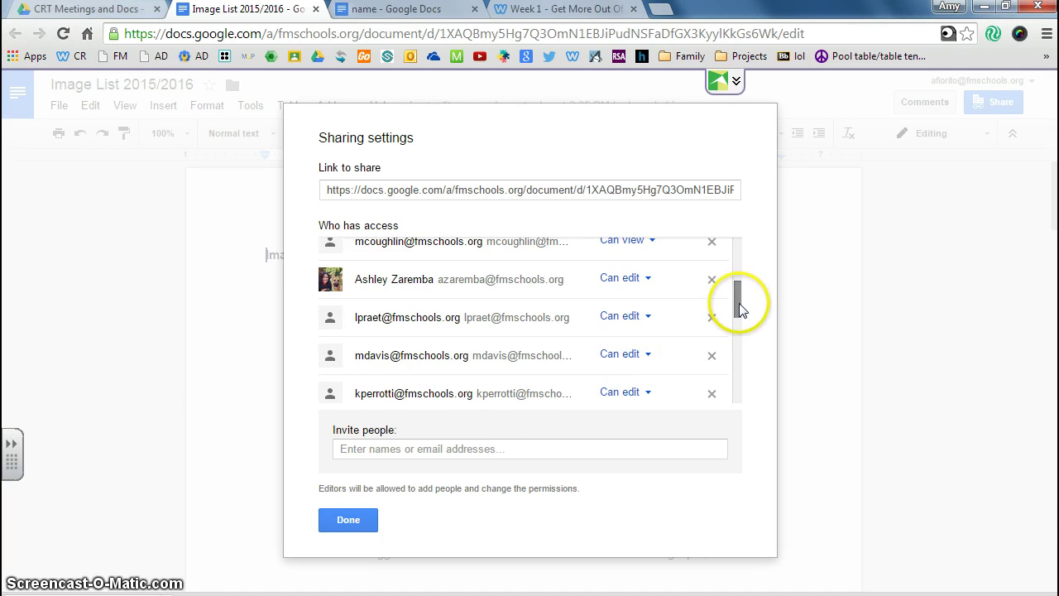
pyautogui.moveTo(738, 299); pyautogui.dragTo(733, 322)
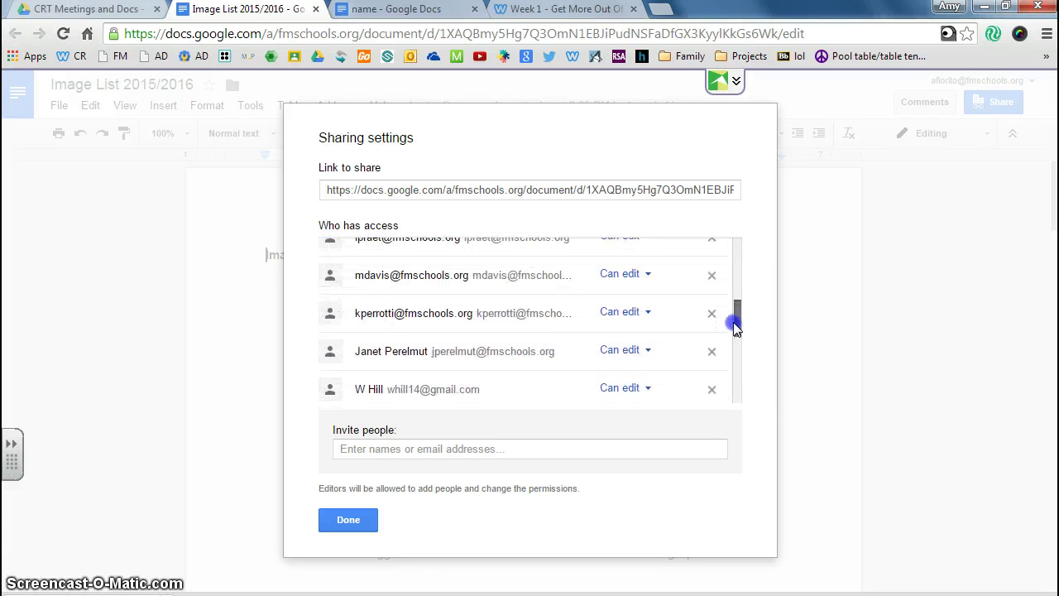
# Set one collaborator's permission to "Can view" and change it back to "Can edit"
pyautogui.click(648, 351)
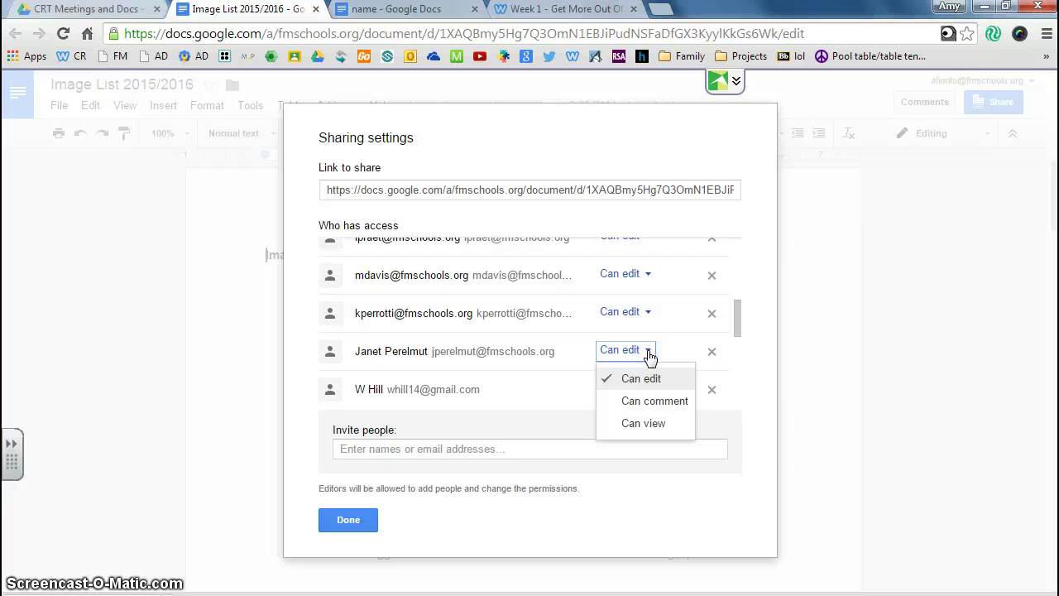
pyautogui.click(648, 424)
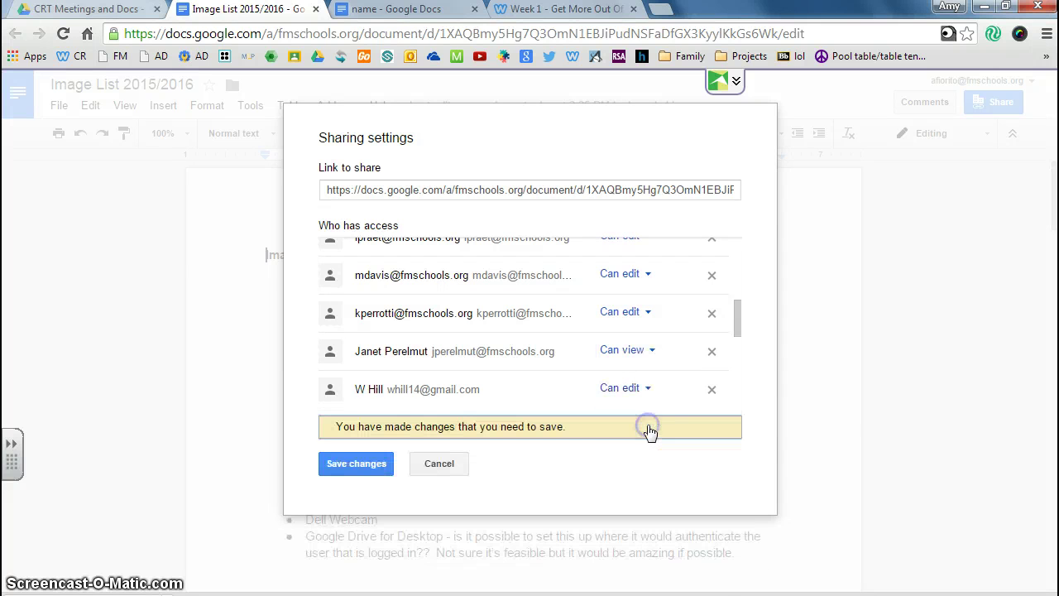
pyautogui.click(653, 351)
pyautogui.click(644, 377)
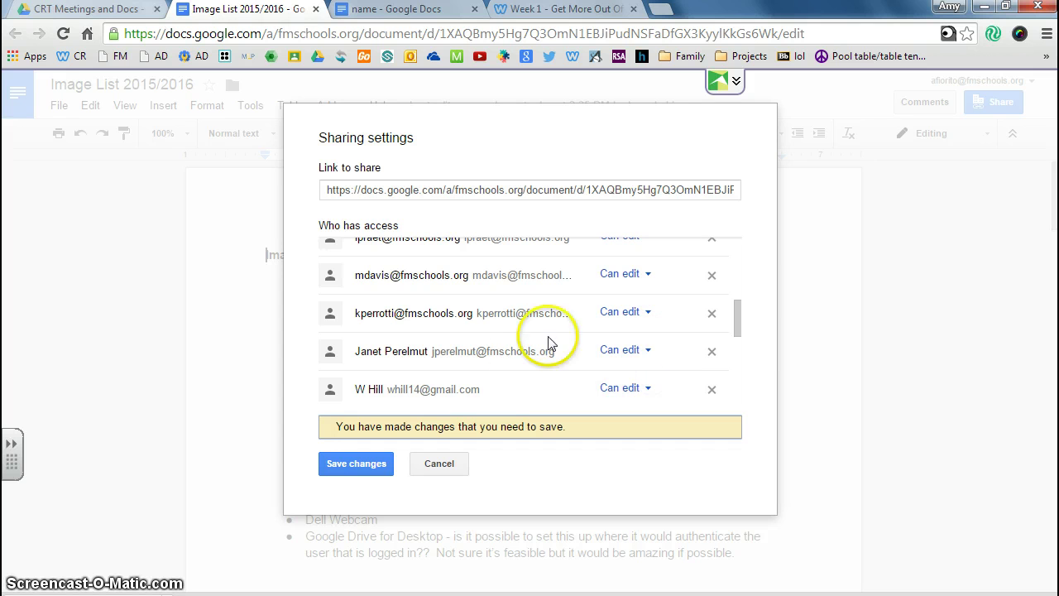
# Select the document's link to share, save the sharing changes and close the sharing settings
pyautogui.moveTo(738, 317)
pyautogui.mouseDown()
pyautogui.moveTo(736, 395)
pyautogui.moveTo(733, 338)
pyautogui.mouseUp()
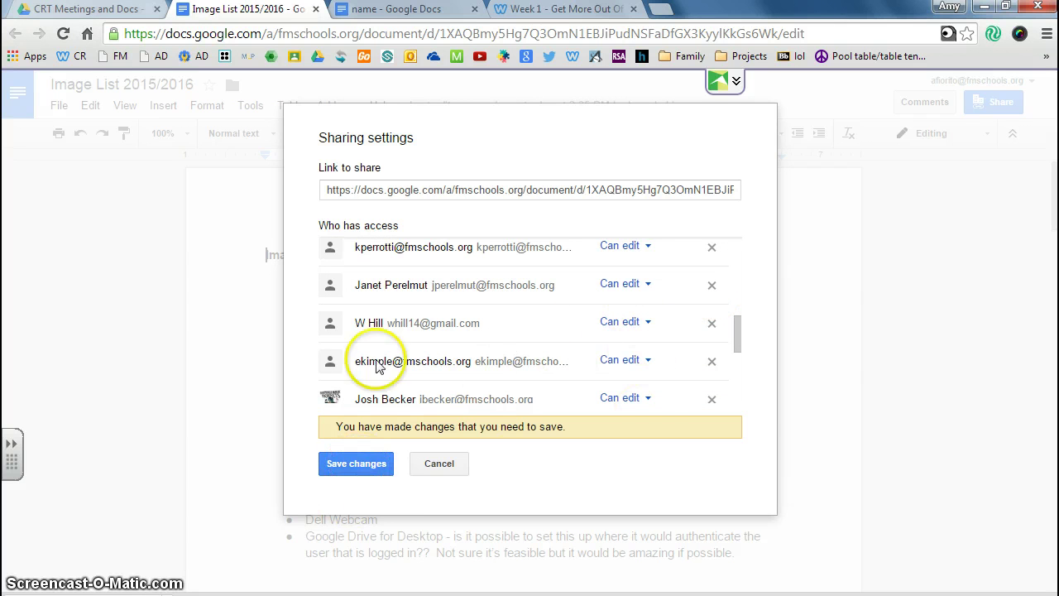
pyautogui.click(457, 192)
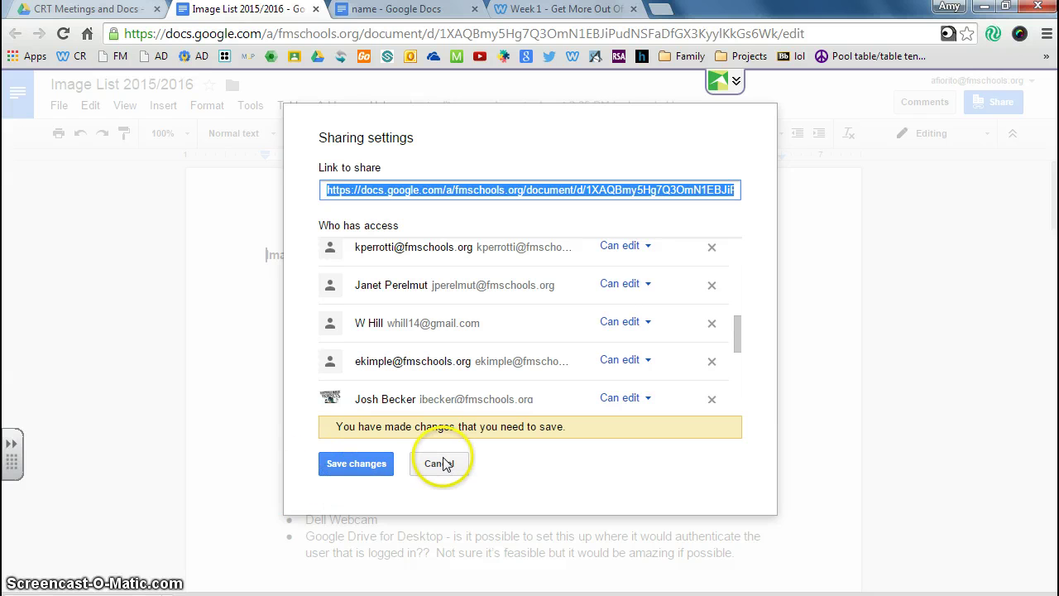
pyautogui.click(368, 468)
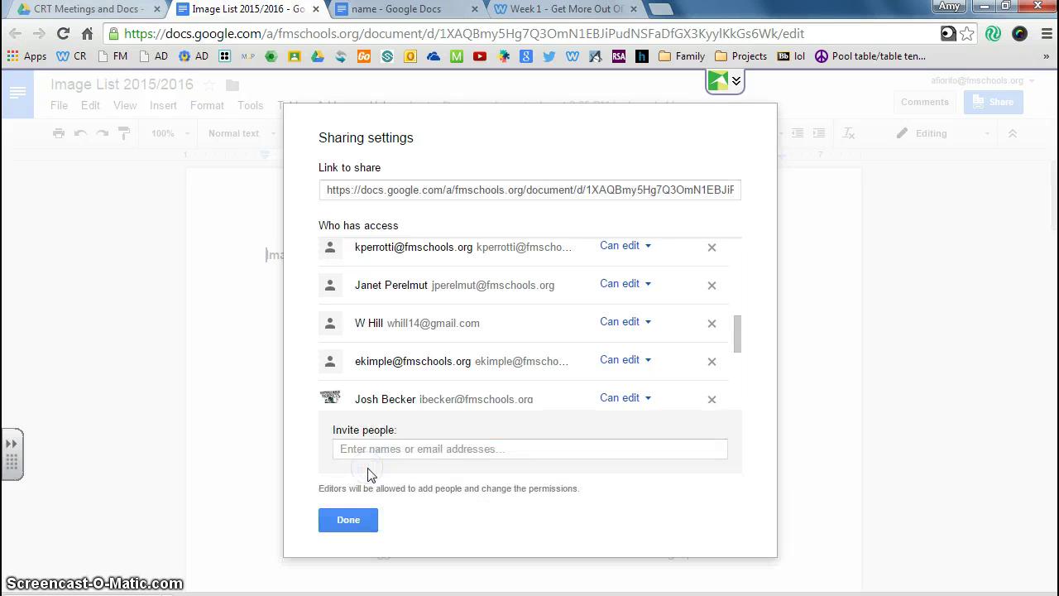
pyautogui.click(351, 518)
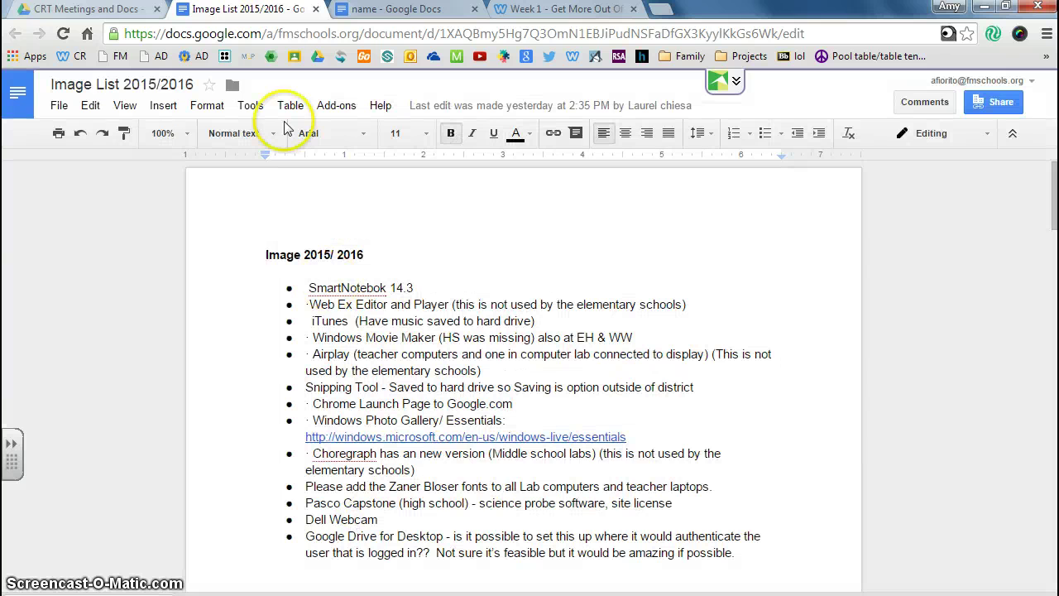
# Go back to My Drive and view the Unit 3- Systems of Equations & Inequalities folder in Teacher Shares > Algebra
pyautogui.click(71, 8)
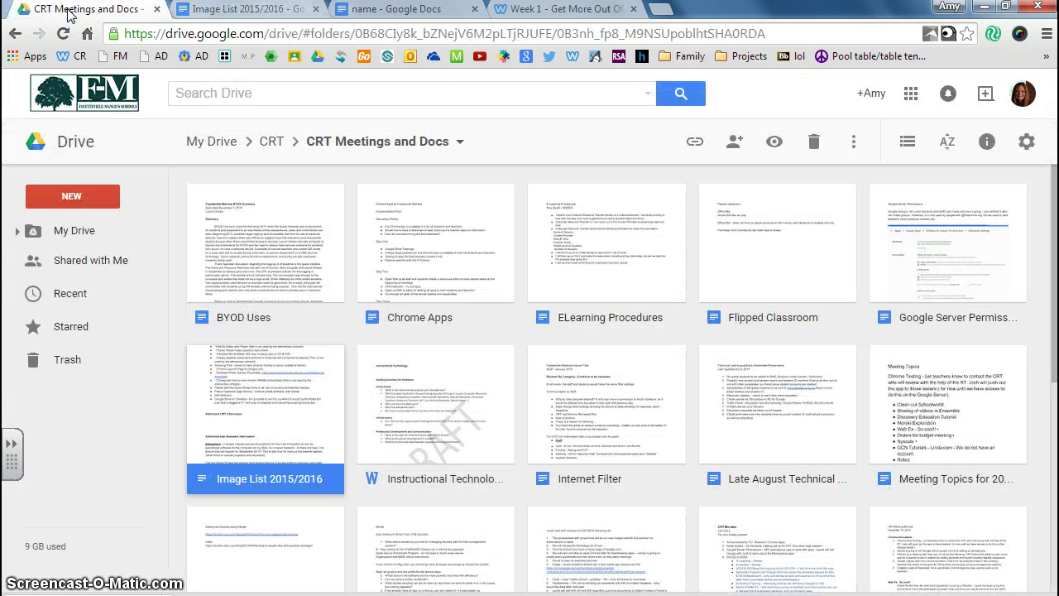
pyautogui.click(219, 140)
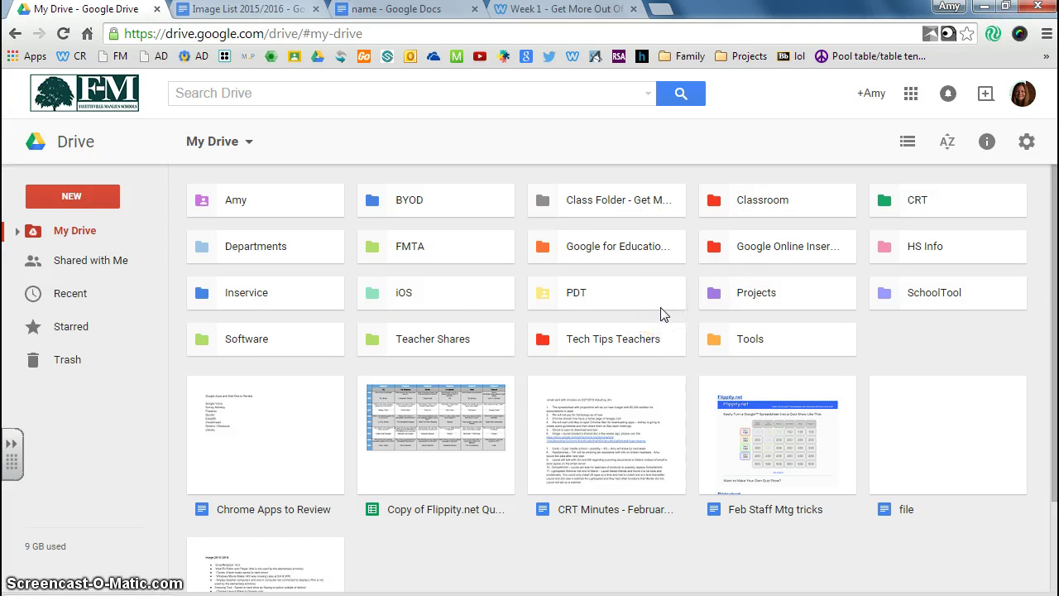
pyautogui.doubleClick(414, 346)
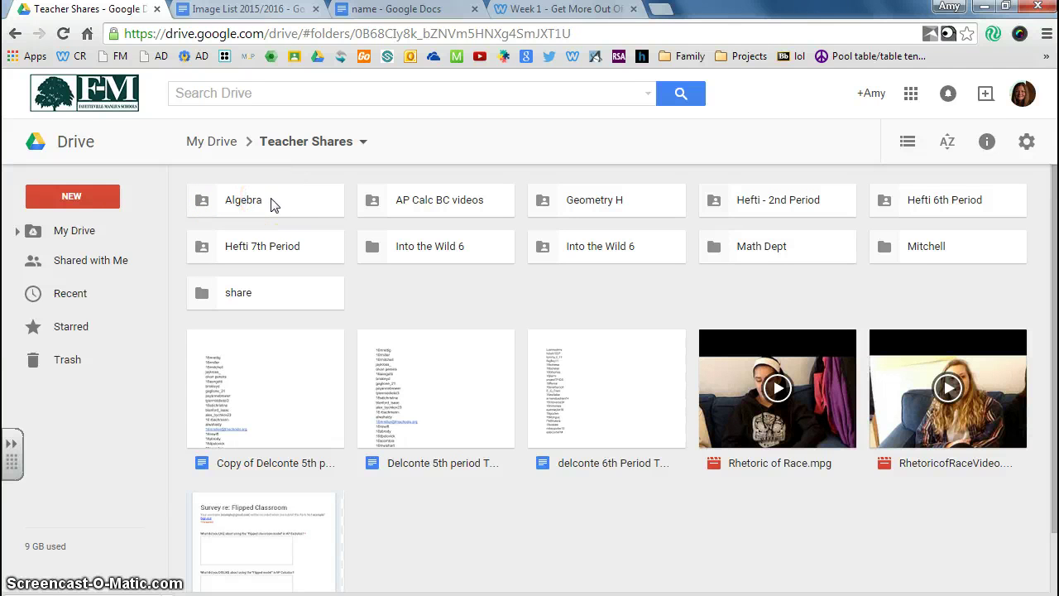
pyautogui.doubleClick(274, 206)
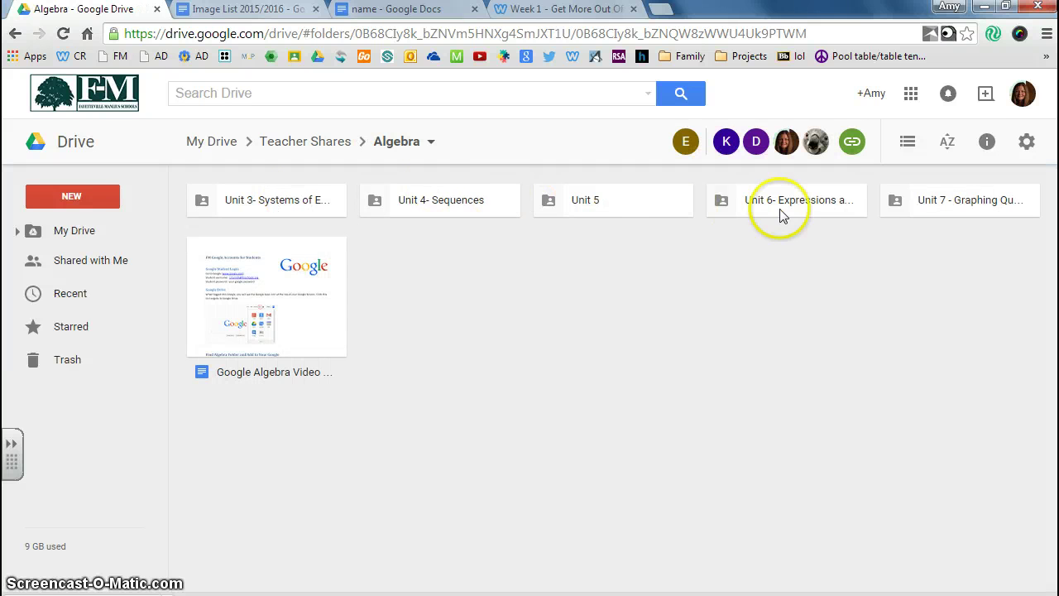
pyautogui.doubleClick(266, 202)
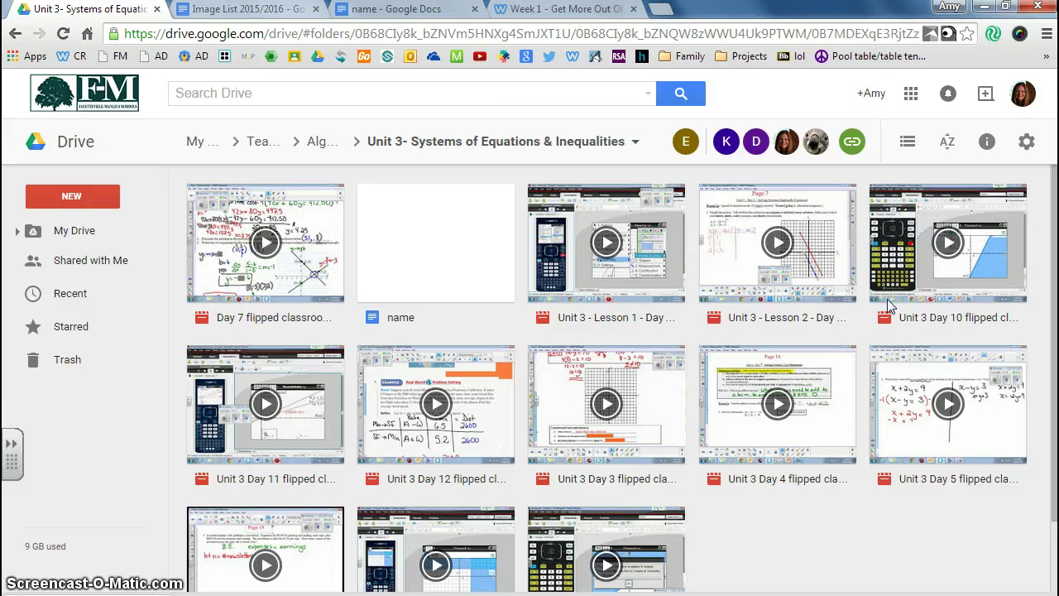
# Return to Teacher Shares, open the advanced sharing settings of the Algebra folder and examine who has access
pyautogui.click(318, 143)
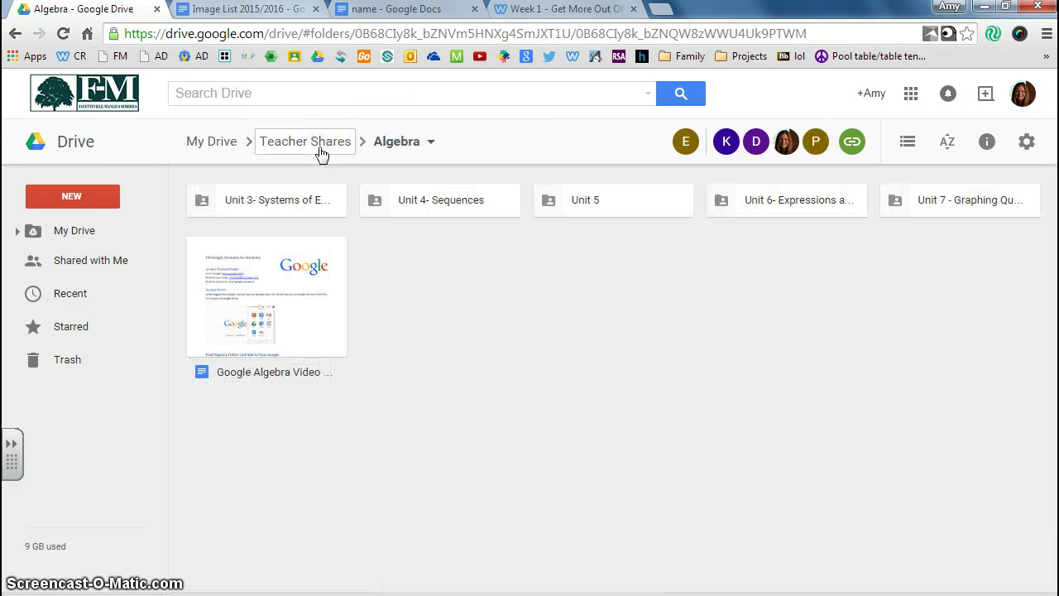
pyautogui.click(304, 144)
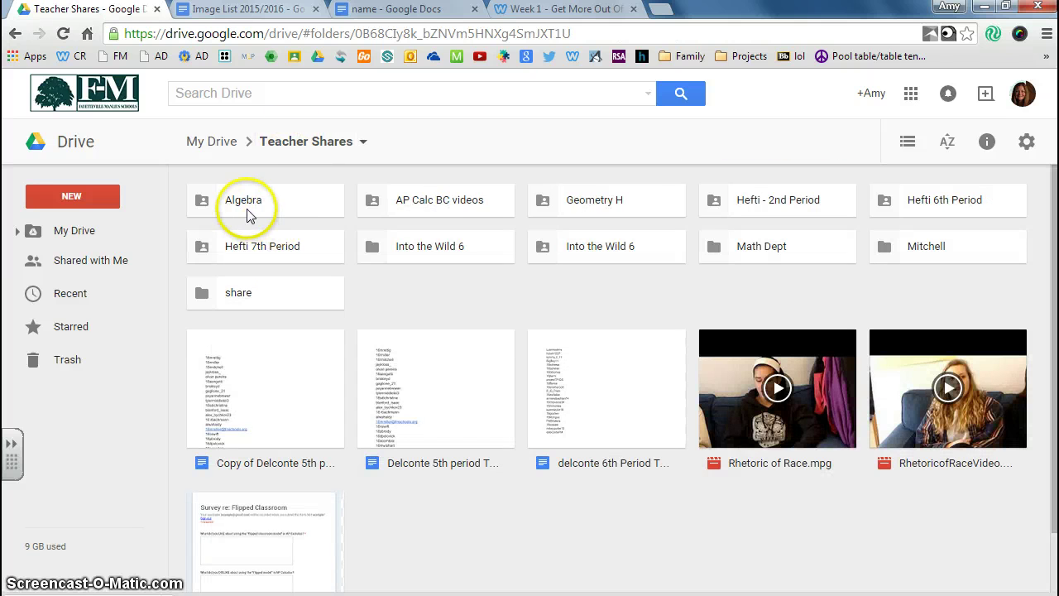
pyautogui.rightClick(244, 207)
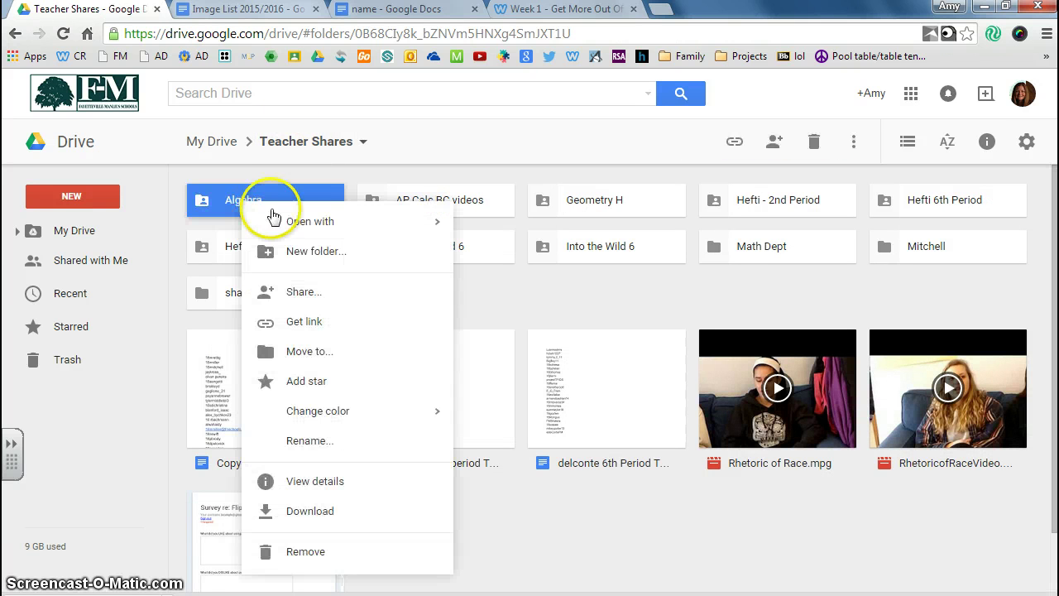
pyautogui.click(303, 291)
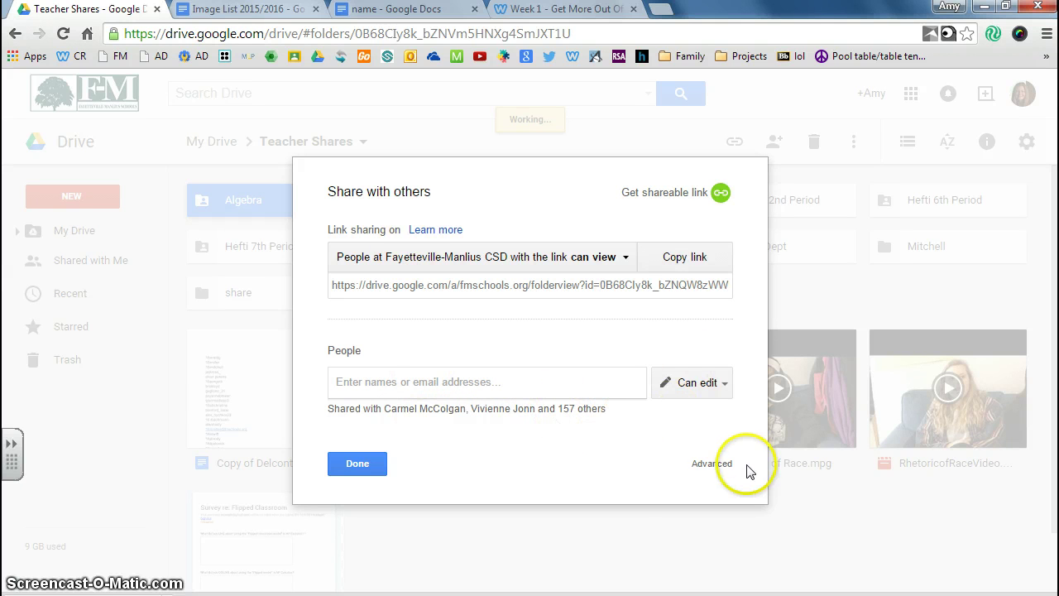
pyautogui.click(724, 466)
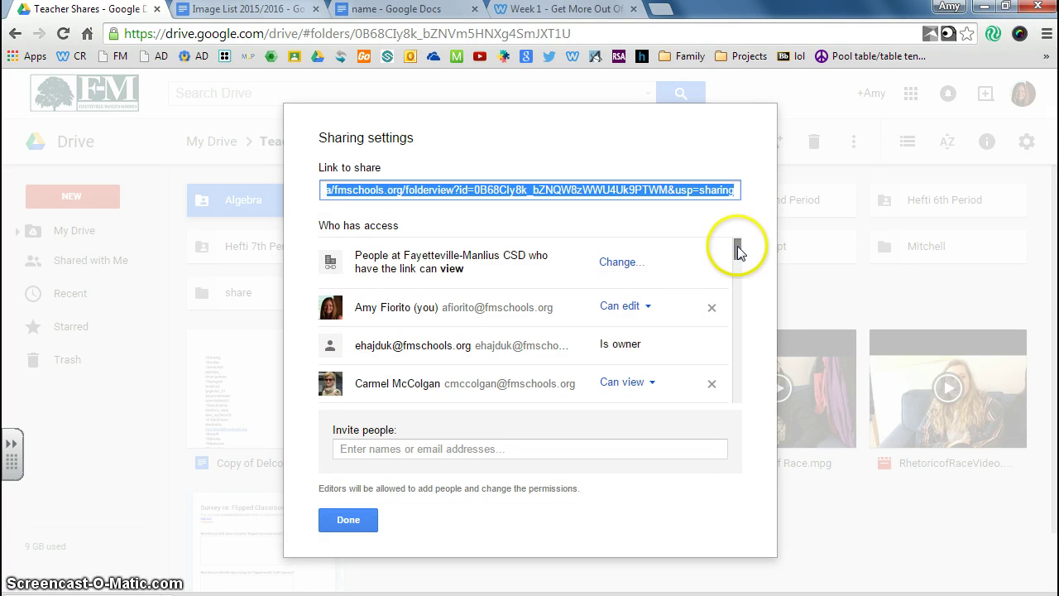
pyautogui.click(738, 246)
pyautogui.scroll(-1, 737, 246)
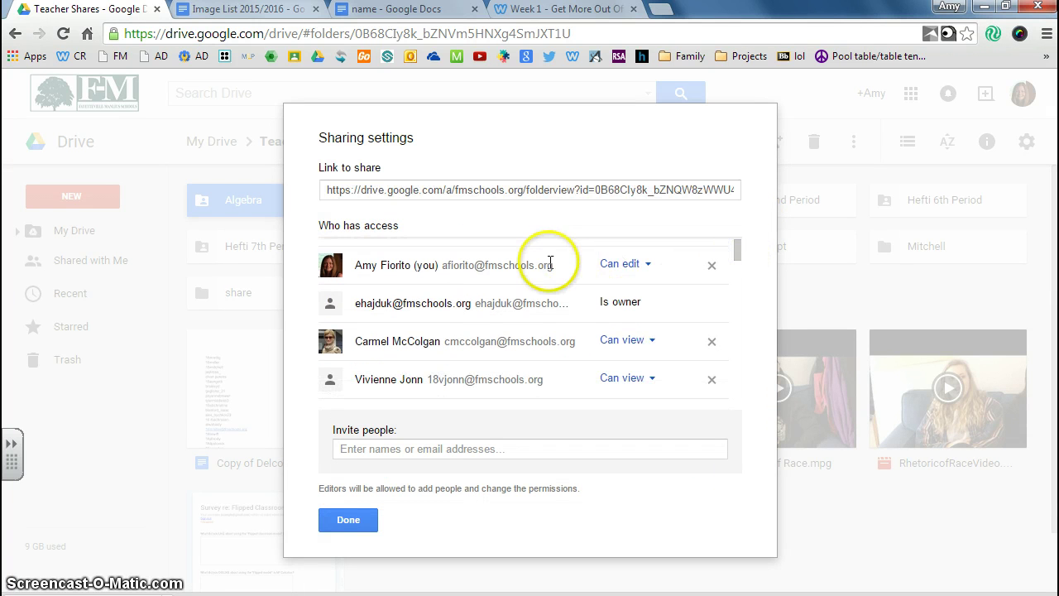
pyautogui.moveTo(735, 251)
pyautogui.mouseDown()
pyautogui.moveTo(734, 403)
pyautogui.moveTo(733, 243)
pyautogui.mouseUp()
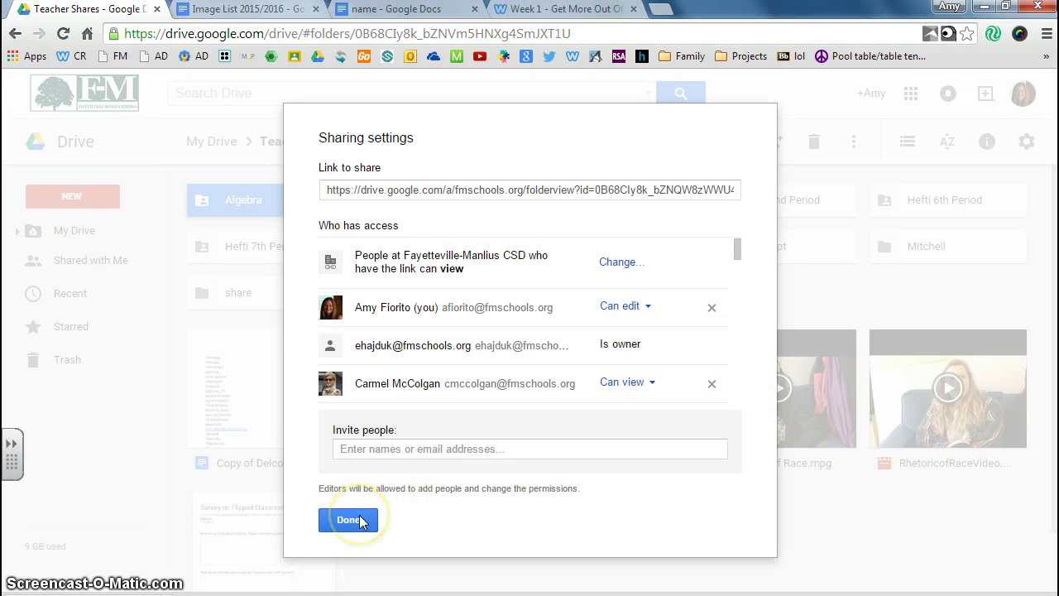
# Copy the Algebra folder's link to share and close its sharing settings
pyautogui.click(447, 194)
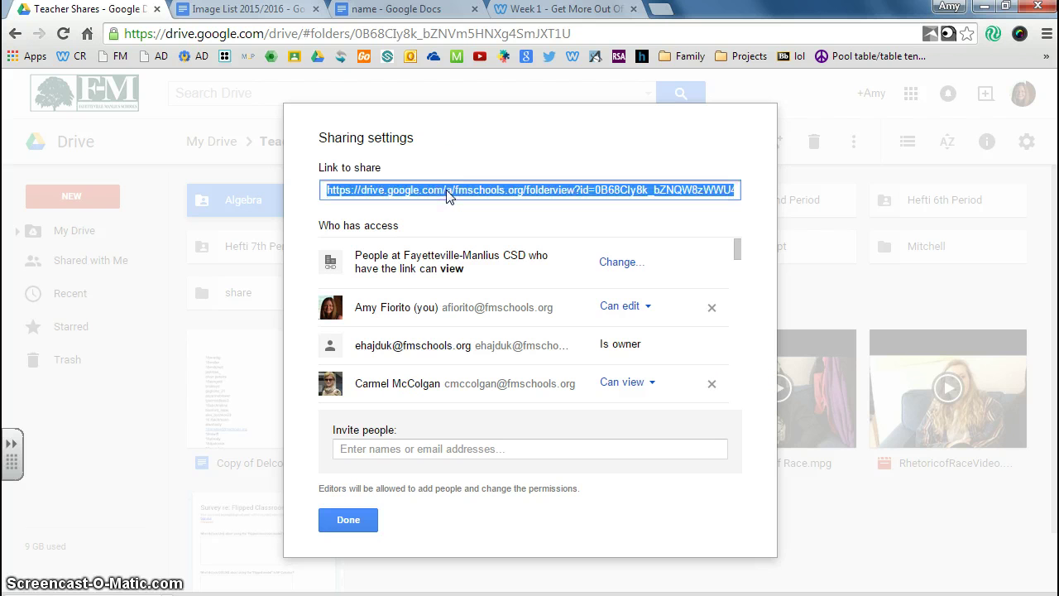
pyautogui.rightClick(447, 192)
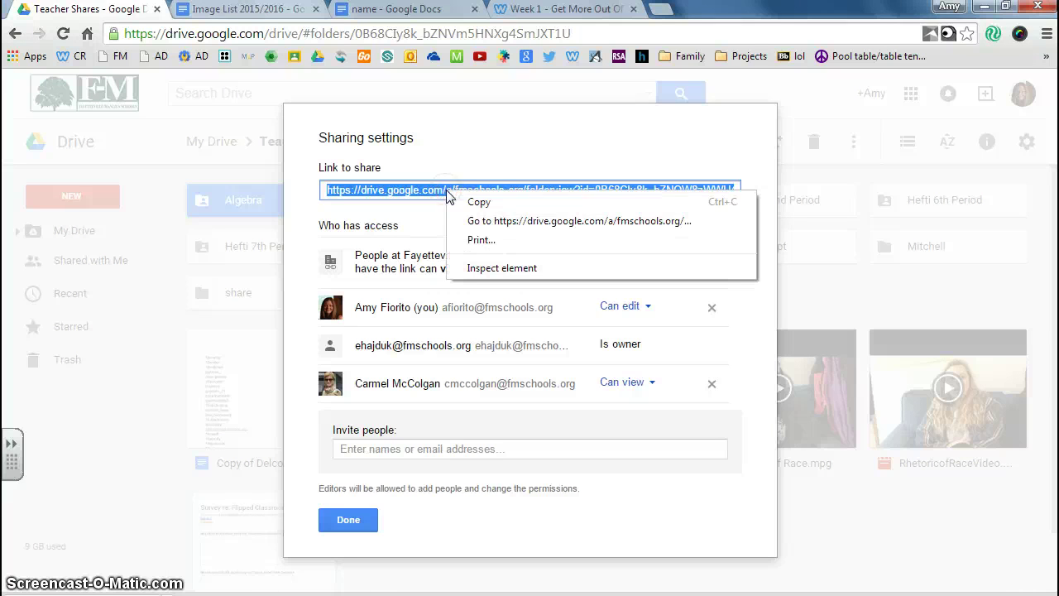
pyautogui.click(475, 203)
pyautogui.click(476, 202)
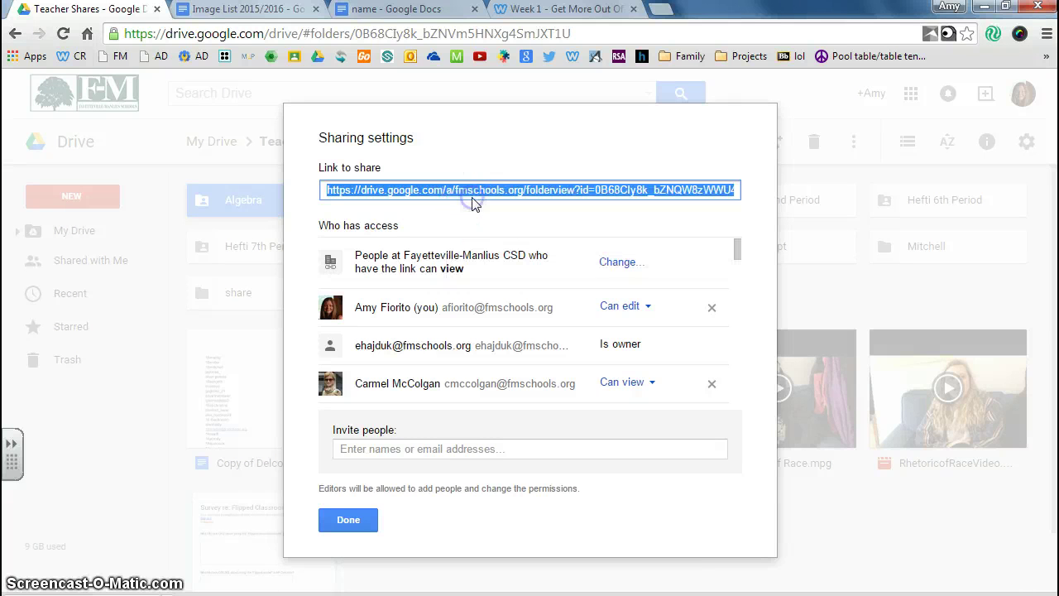
pyautogui.click(342, 517)
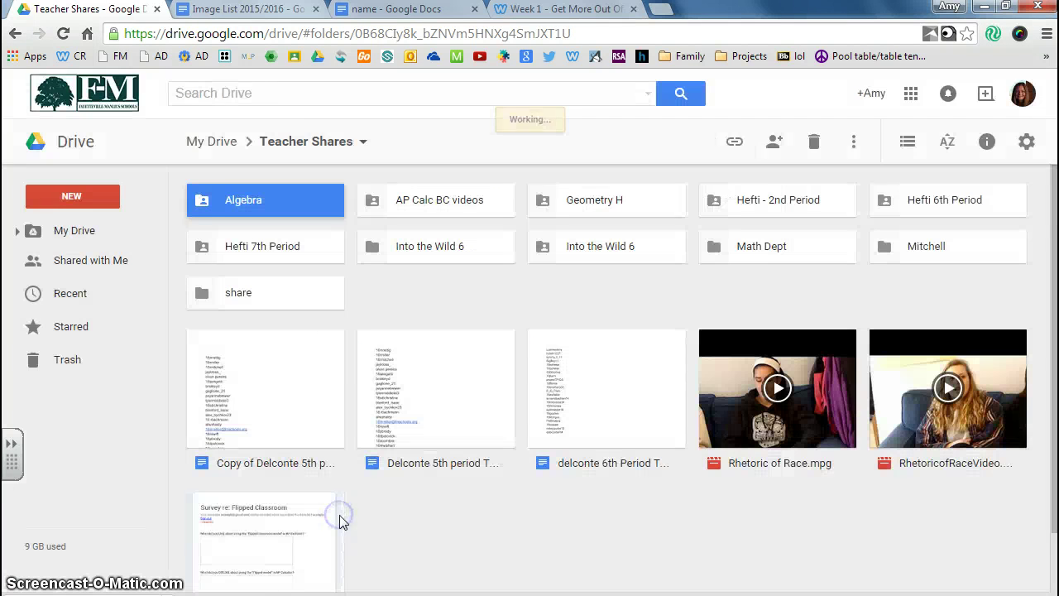
# Open the copied folder link in a new browser tab, view its Unit 3 folder and close that browser tab
pyautogui.click(660, 10)
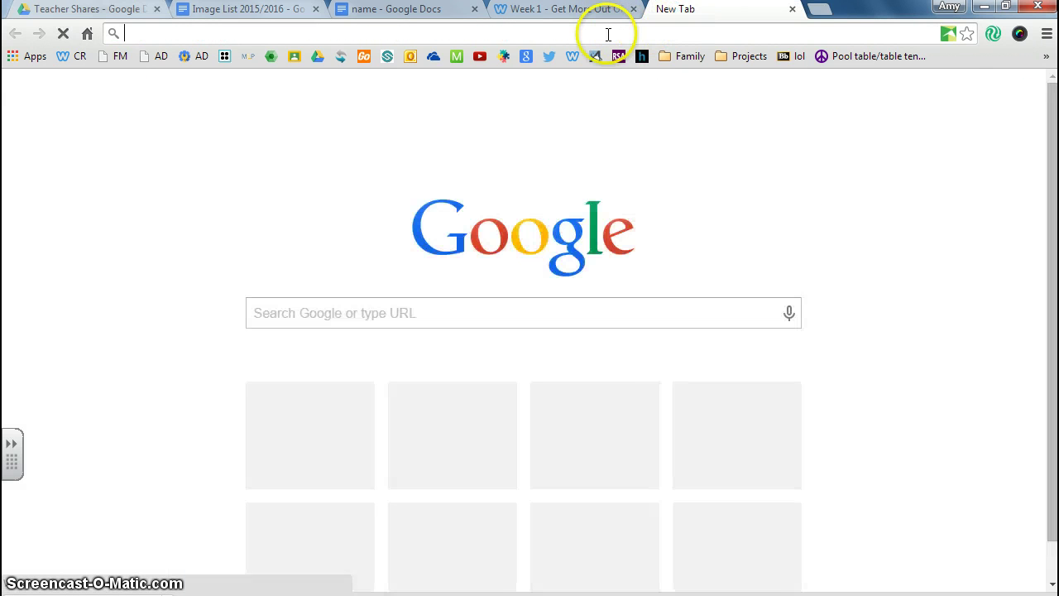
pyautogui.hotkey('ctrl', 'v')
pyautogui.press('Return')
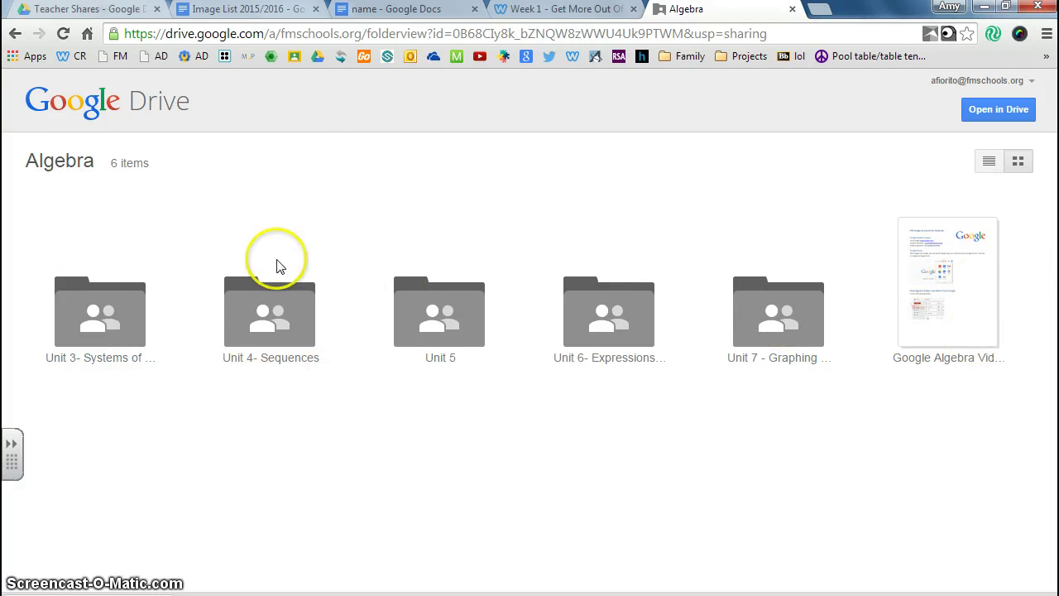
pyautogui.click(89, 345)
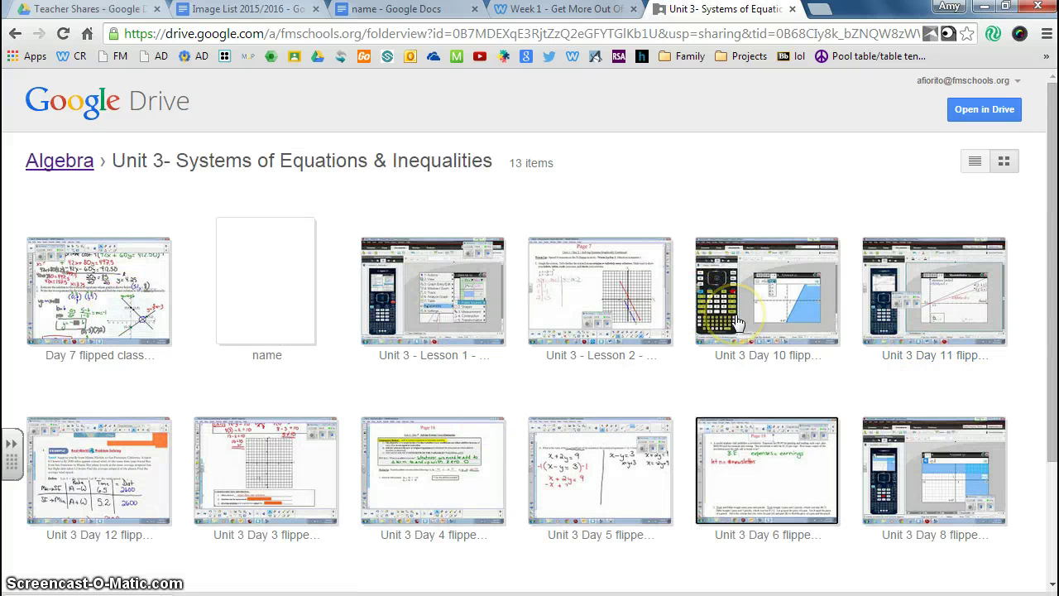
pyautogui.click(792, 9)
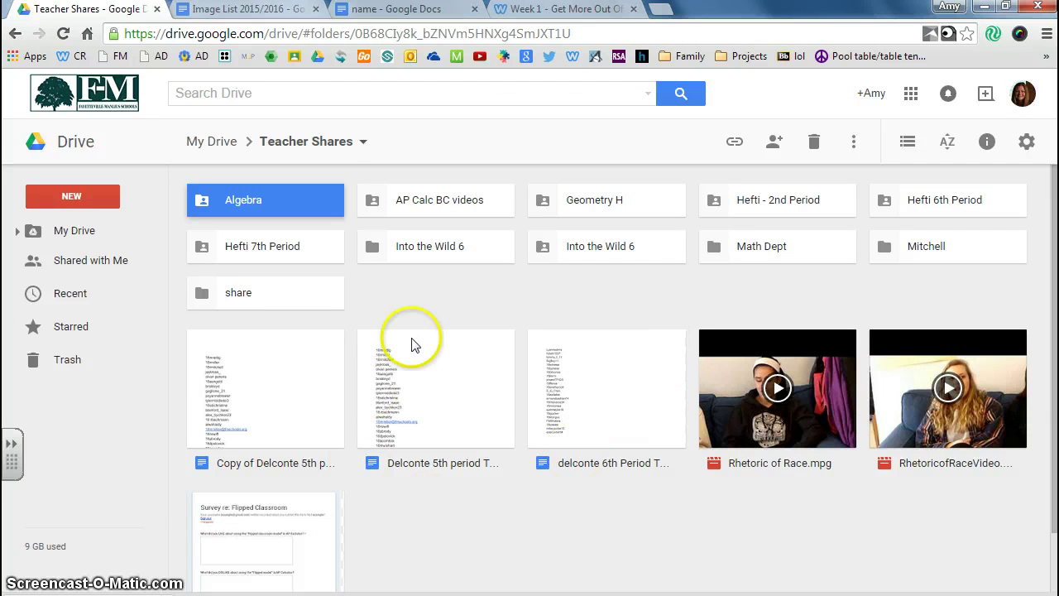
# Add the Newspaper Templates folder from Shared with Me to My Drive and go back to My Drive
pyautogui.click(223, 145)
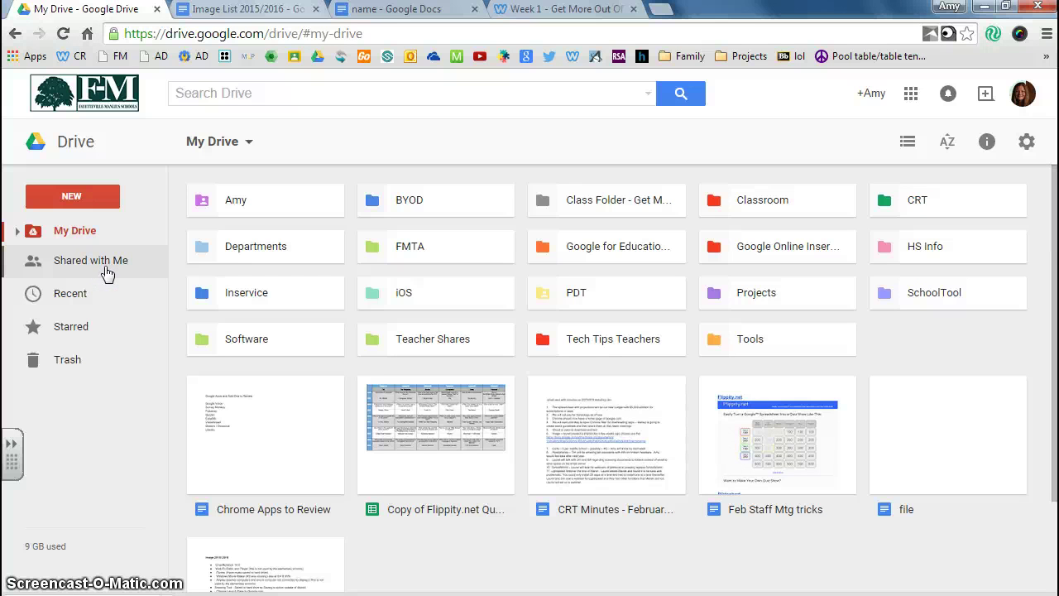
pyautogui.click(104, 261)
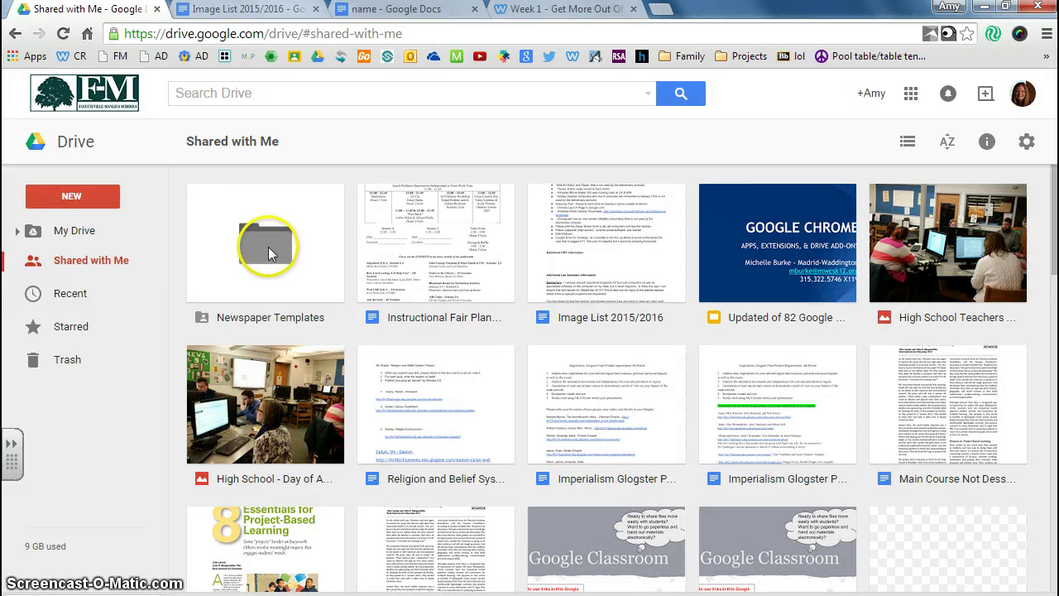
pyautogui.click(269, 247)
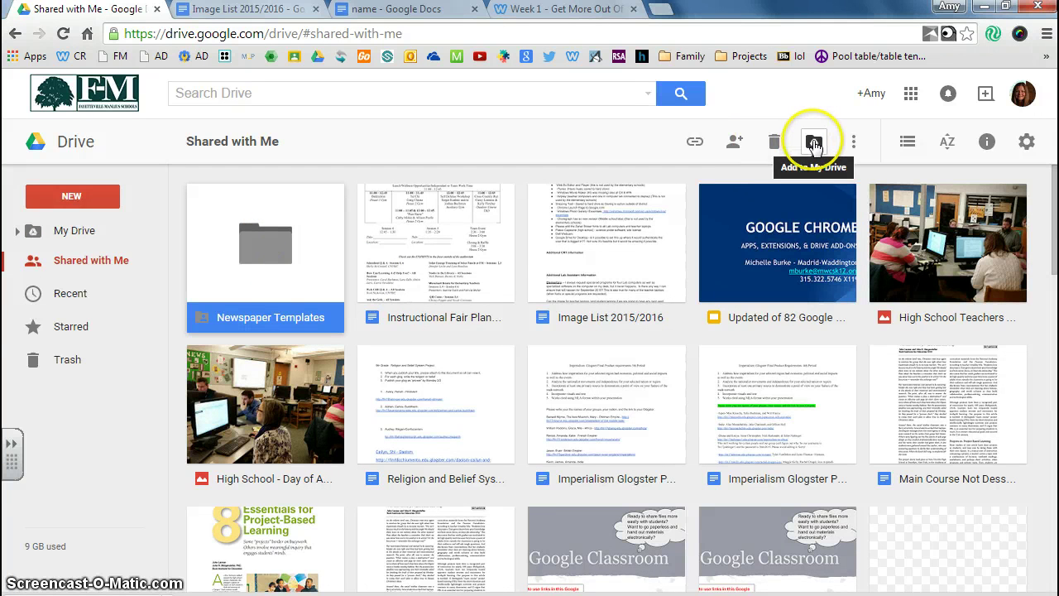
pyautogui.click(76, 234)
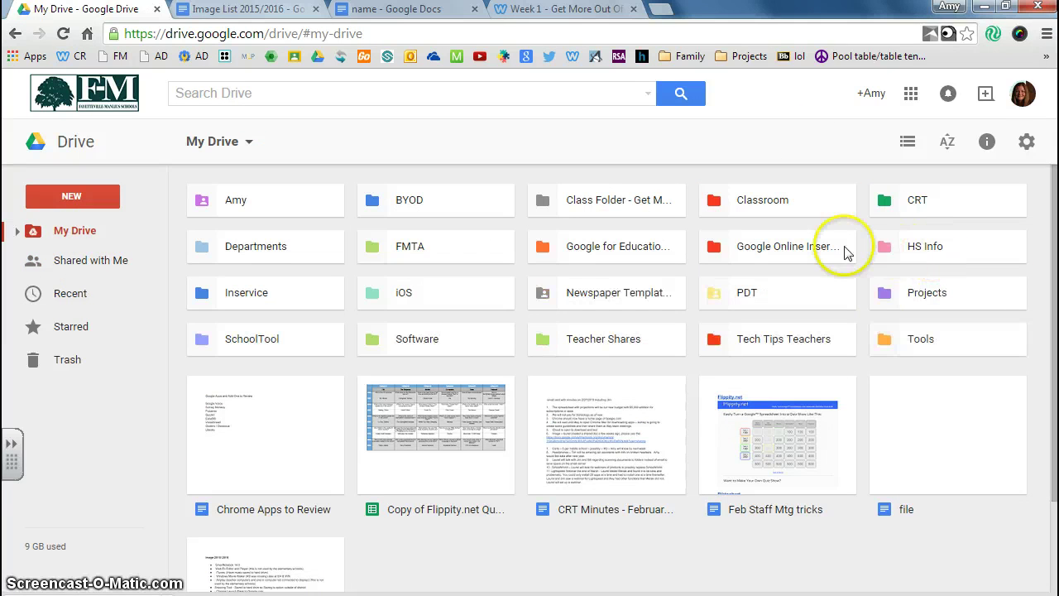
# Open Class Folder - Get More Out of Google, view the Participant Folder inside it and return to the class folder
pyautogui.doubleClick(610, 207)
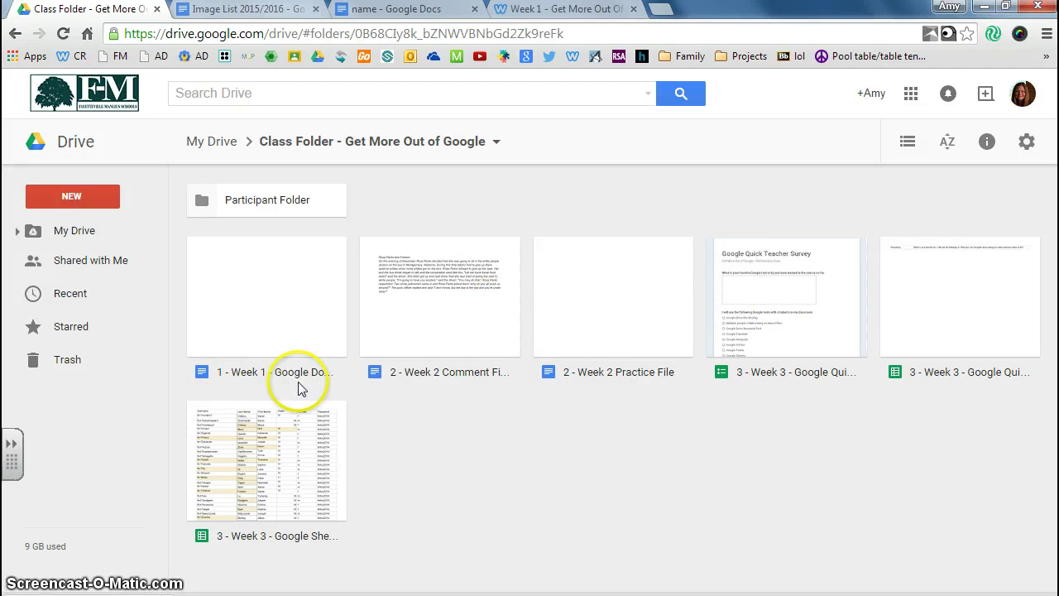
pyautogui.doubleClick(262, 203)
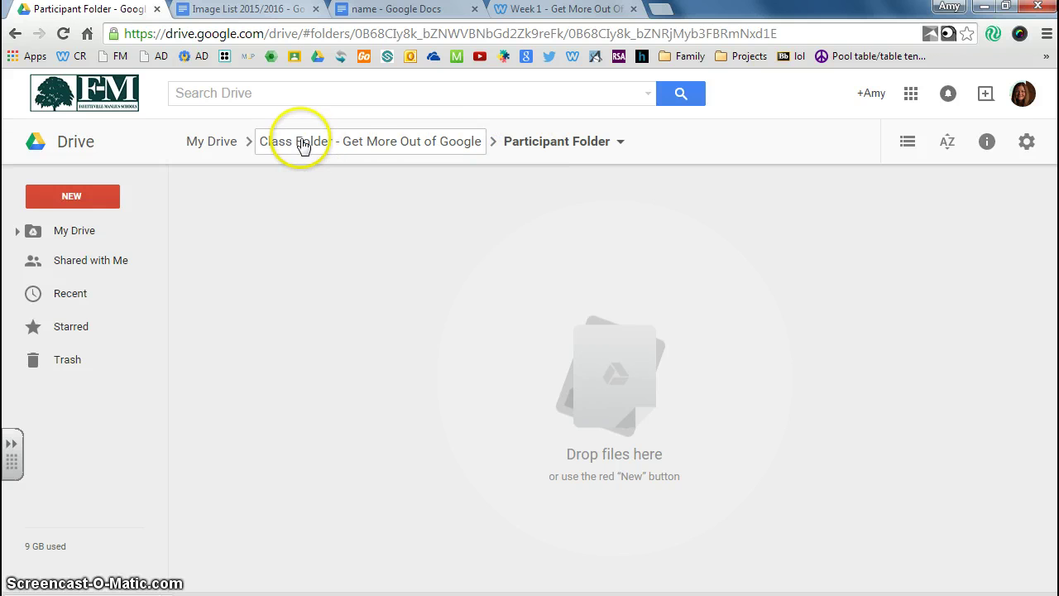
pyautogui.click(327, 149)
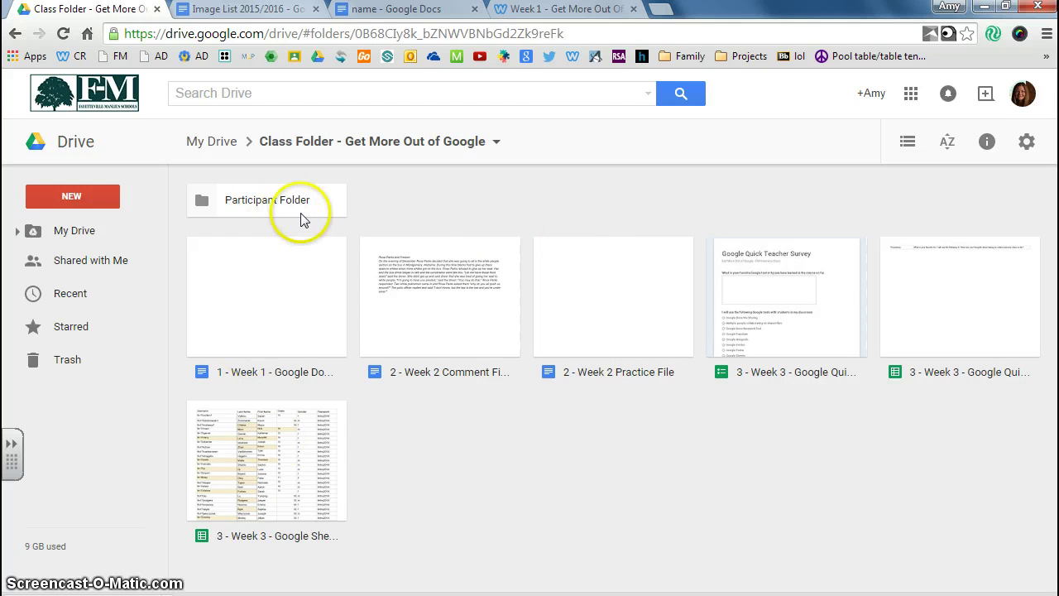
pyautogui.click(266, 204)
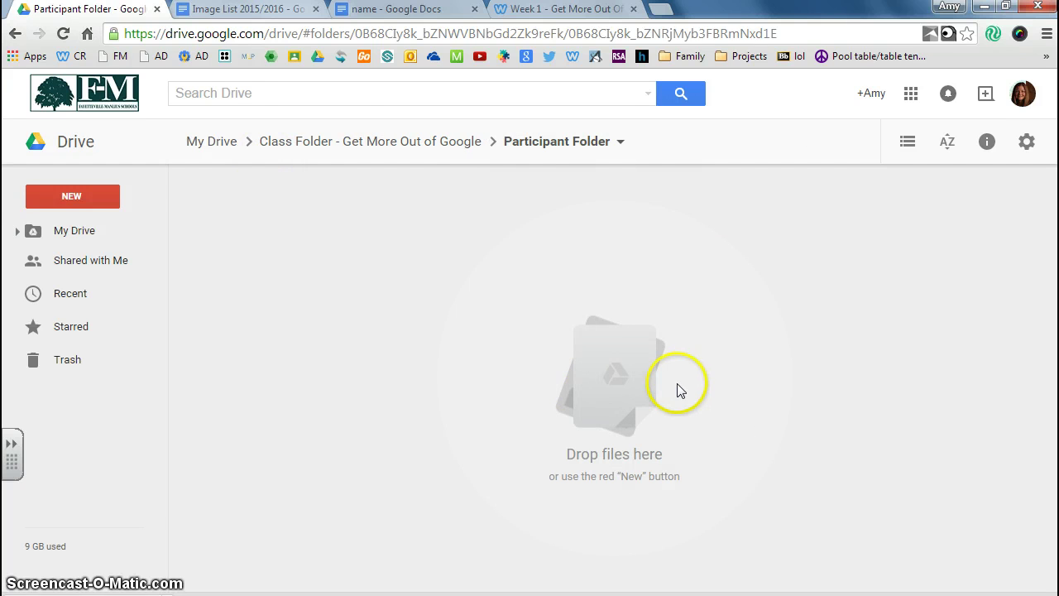
pyautogui.click(404, 147)
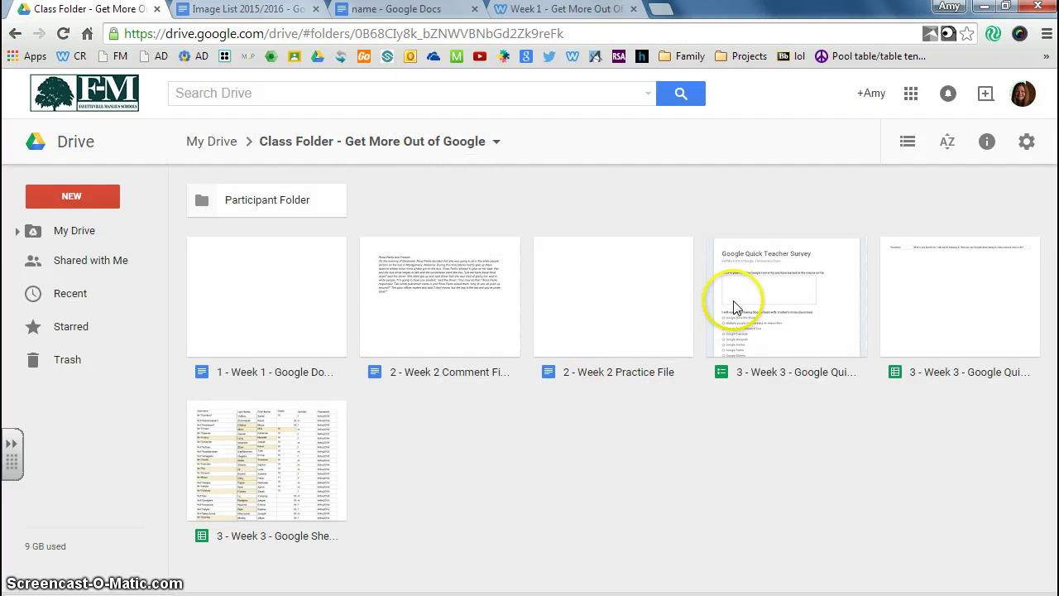
# View the sharing options of the Participant Folder and close them without inviting anyone
pyautogui.click(217, 200)
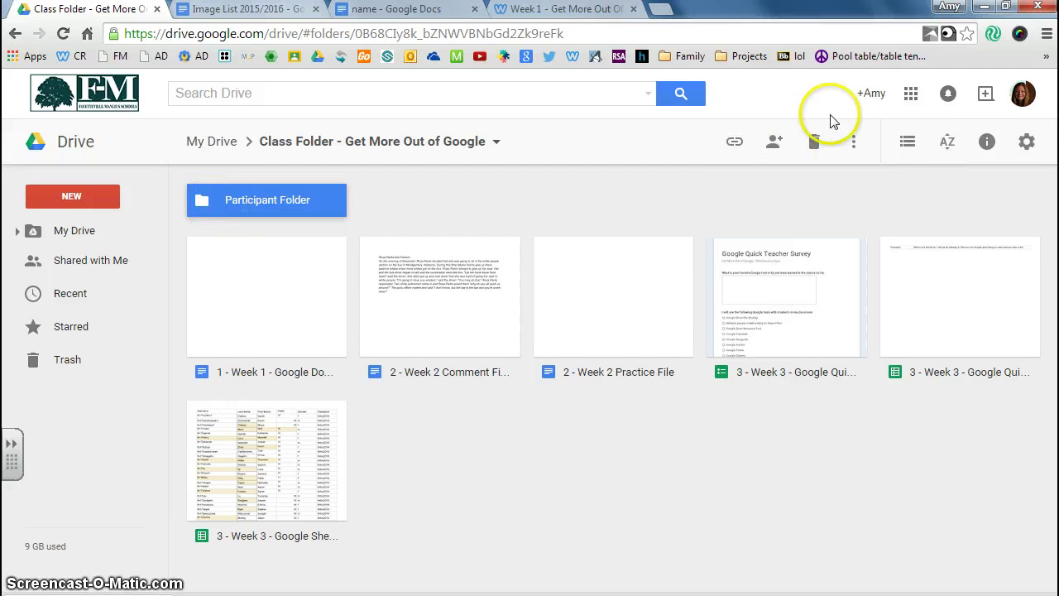
pyautogui.click(772, 142)
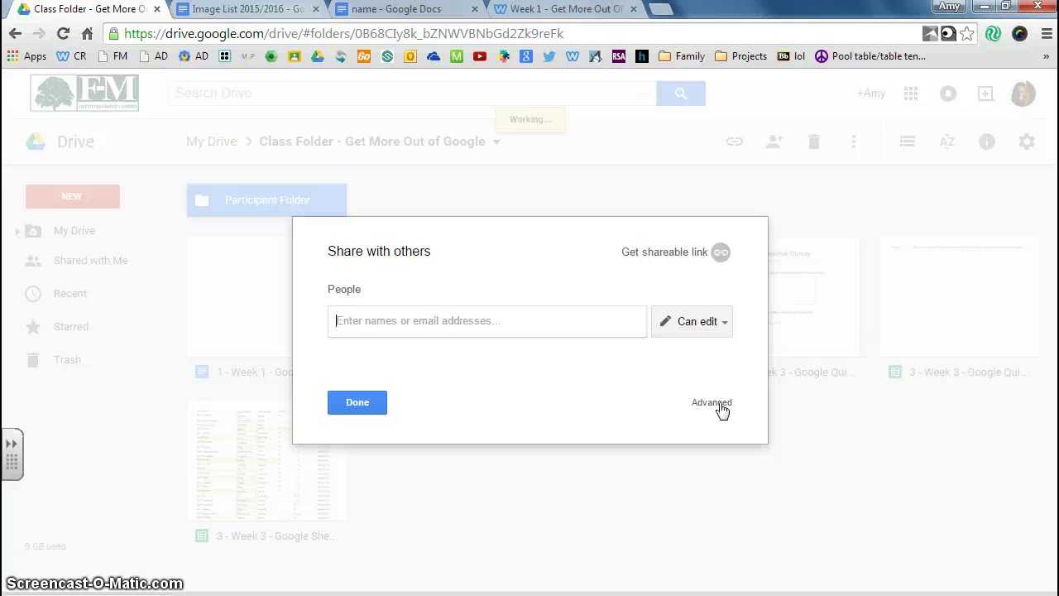
pyautogui.click(358, 405)
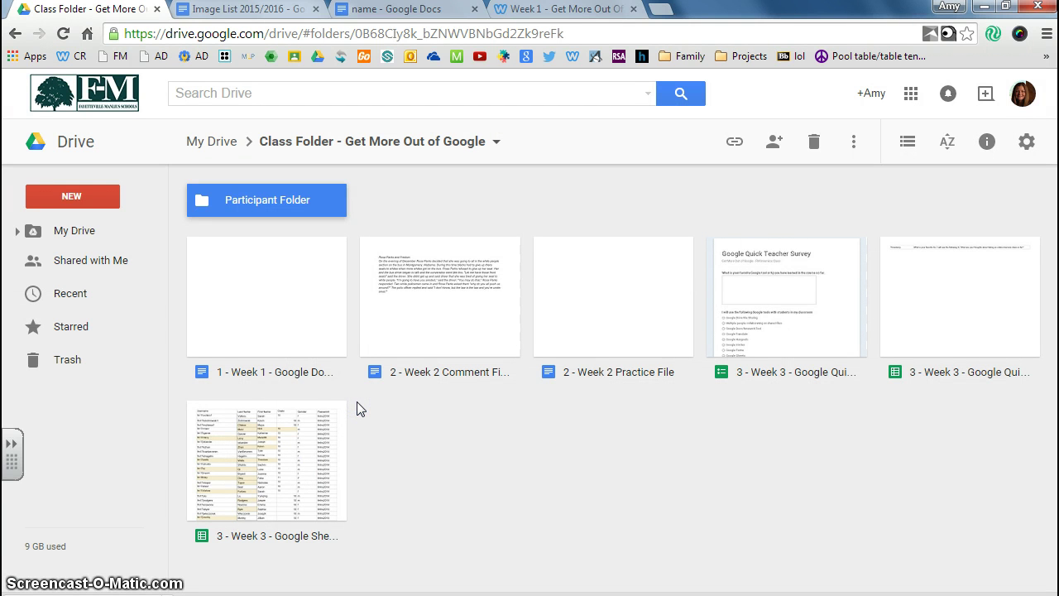